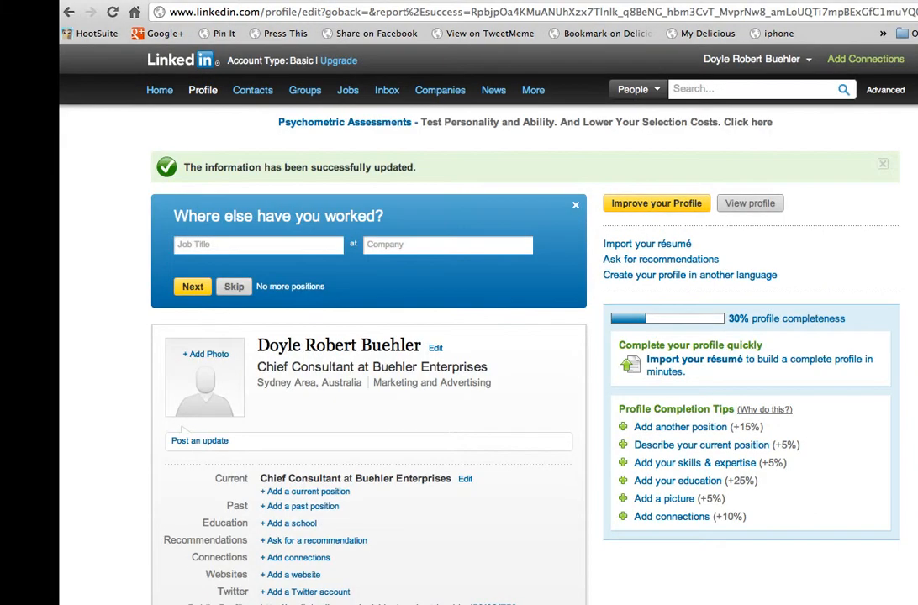
# Step: Open the Advertise on LinkedIn page and start creating a new ad
pyautogui.moveTo(161, 94)
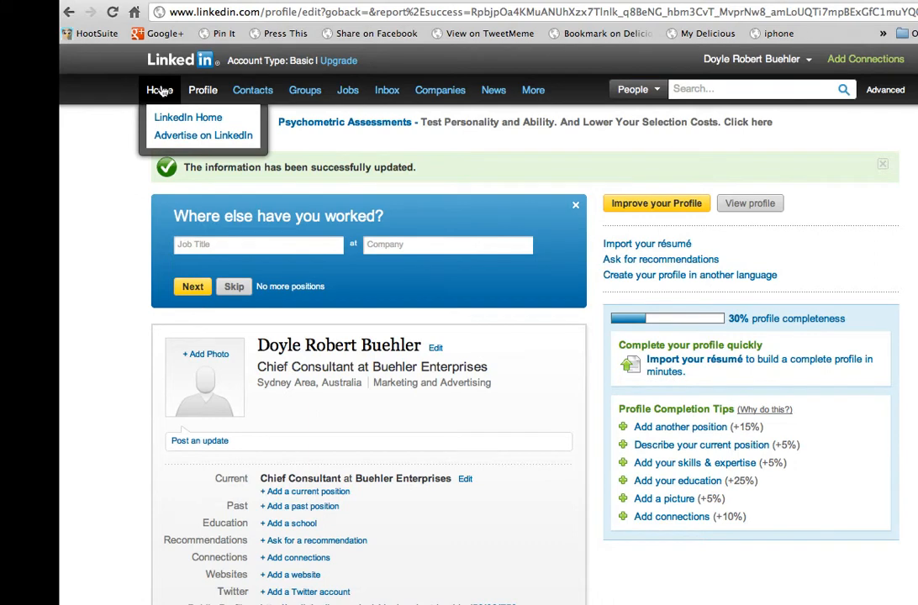
pyautogui.click(174, 137)
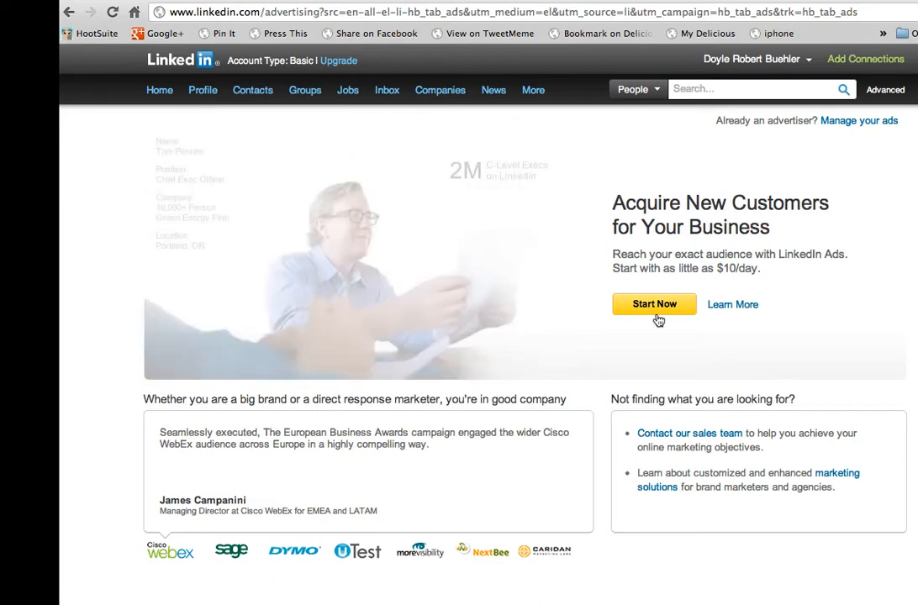
pyautogui.click(658, 309)
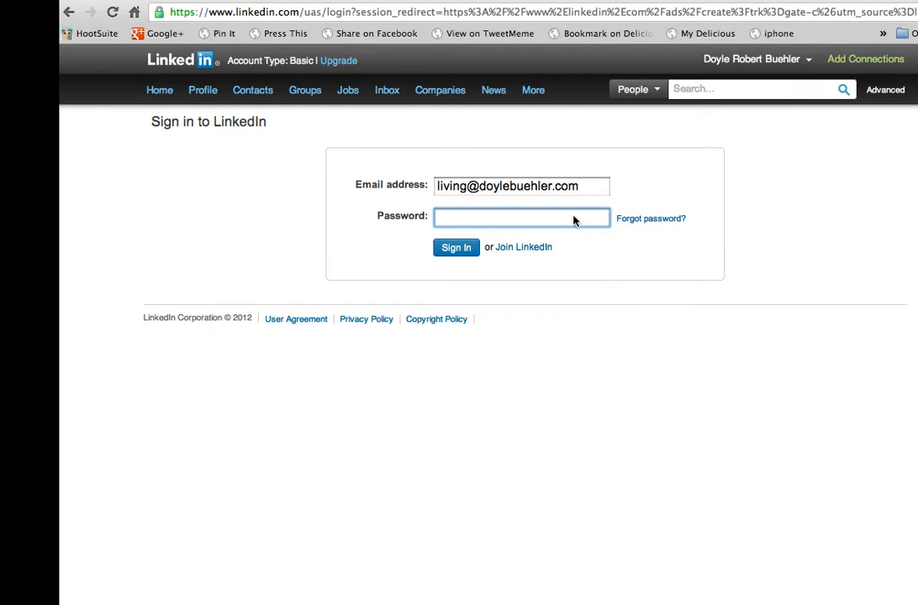
# Step: Enter the account password and sign in to reach the ad campaign form
pyautogui.write('•••••••••')
pyautogui.click(457, 248)
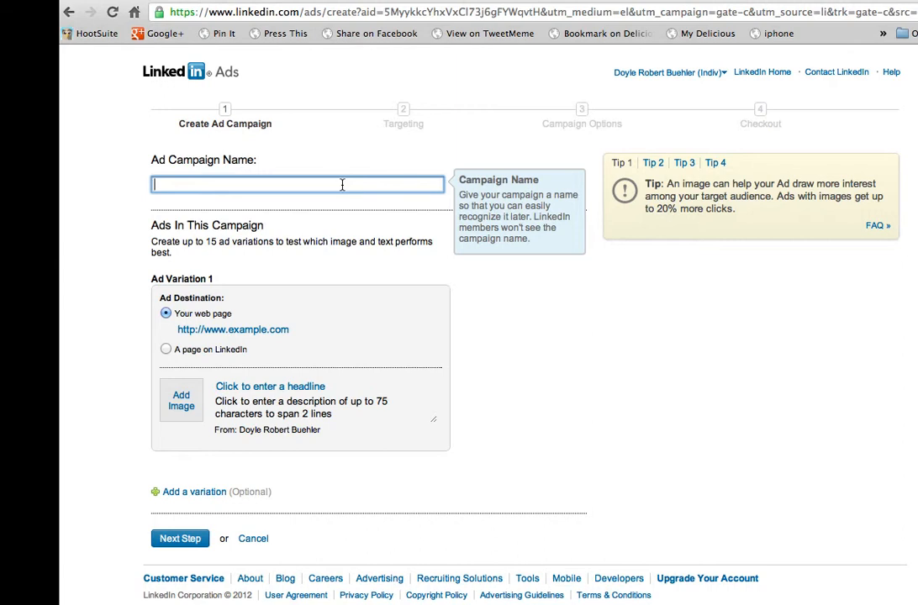
pyautogui.write('Webinar Test')
pyautogui.click(236, 329)
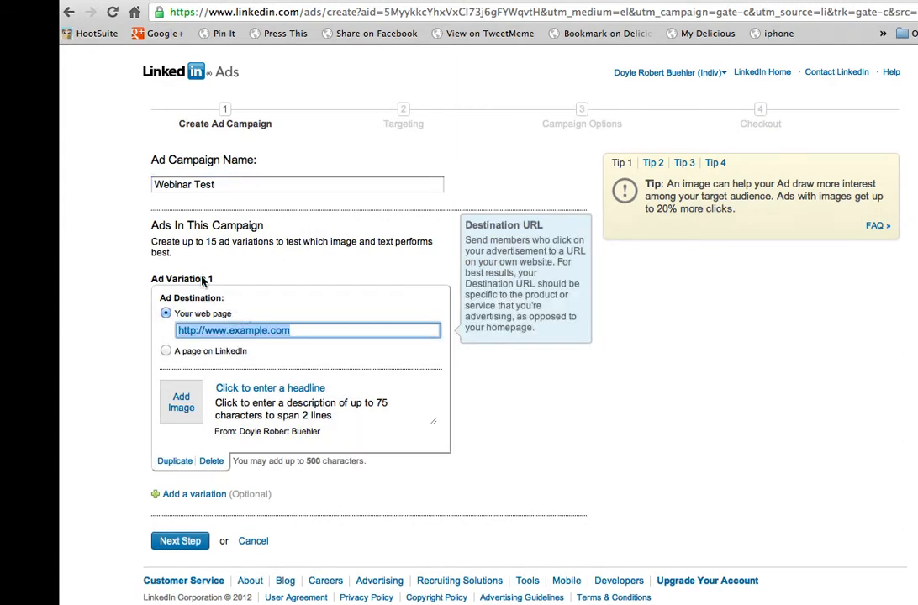
pyautogui.click(329, 330)
pyautogui.hotkey('shift', 'Left')
pyautogui.hotkey('shift', 'Left')
pyautogui.hotkey('shift', 'Left')
pyautogui.hotkey('shift', 'Left')
pyautogui.hotkey('shift', 'Left')
pyautogui.hotkey('shift', 'Left')
pyautogui.hotkey('shift', 'Left')
pyautogui.hotkey('shift', 'Left')
pyautogui.hotkey('shift', 'Left')
pyautogui.hotkey('shift', 'Left')
pyautogui.hotkey('shift', 'Left')
pyautogui.write('business')
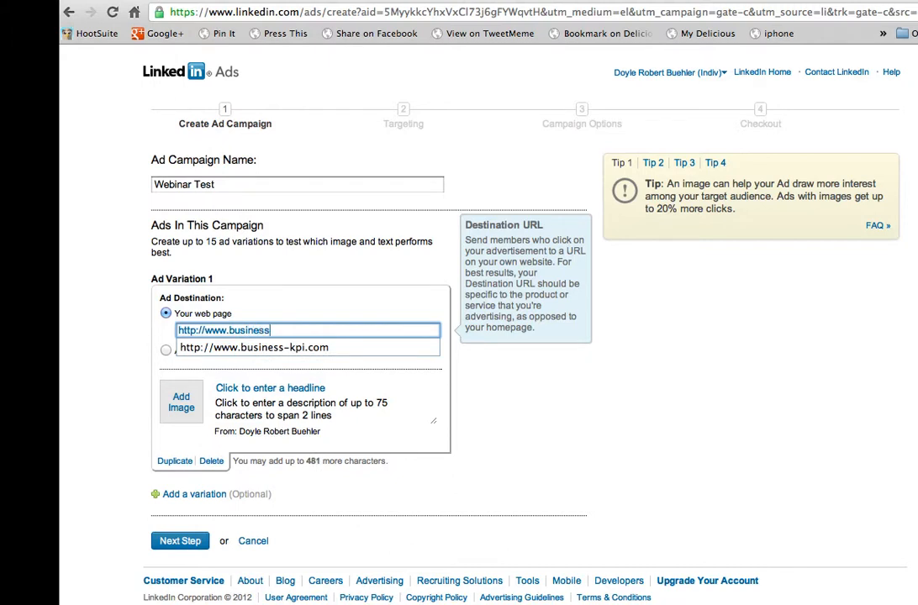
pyautogui.write('-kpi.com')
pyautogui.click(144, 327)
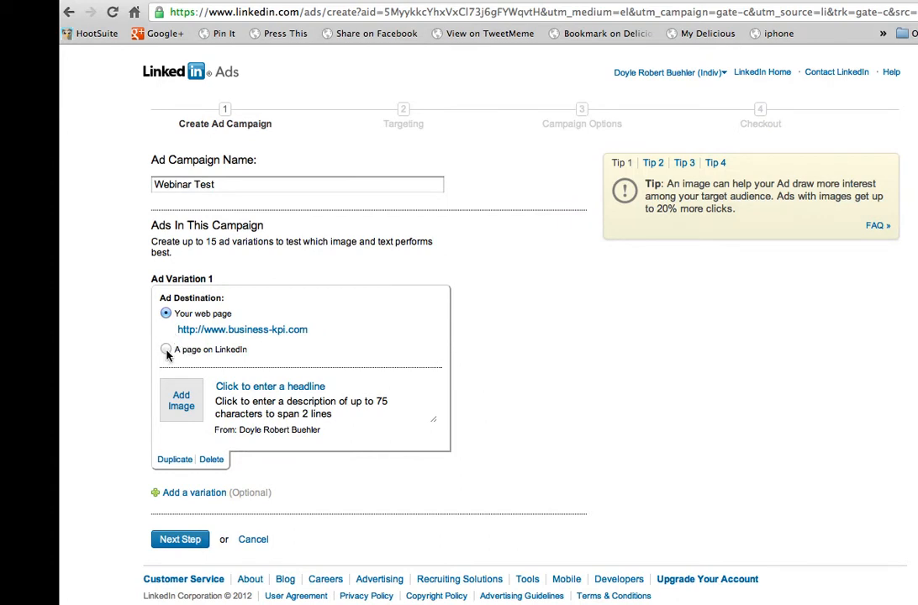
# Step: Try a page on LinkedIn, the advertiser's own profile, as the ad destination and return to the web page option
pyautogui.click(166, 350)
pyautogui.click(198, 350)
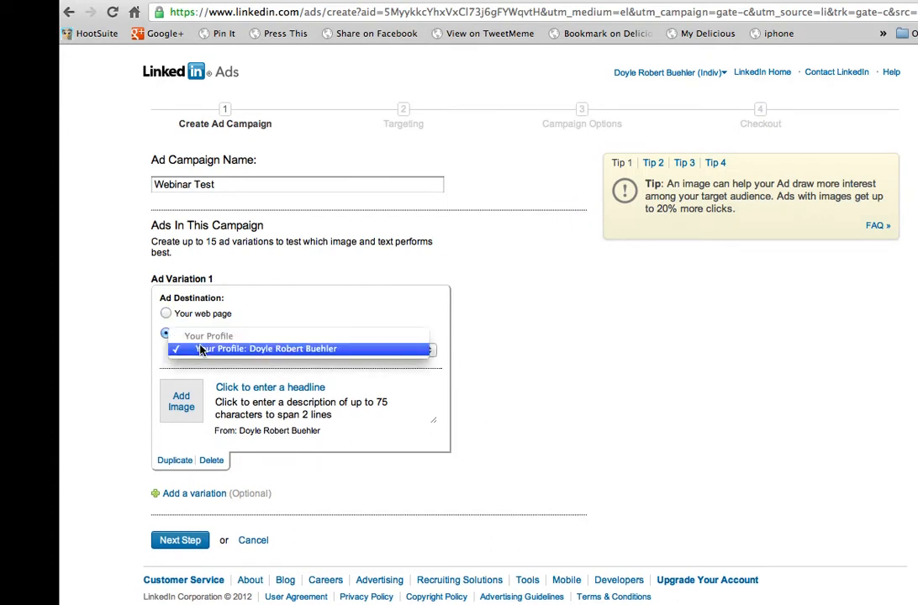
pyautogui.click(199, 349)
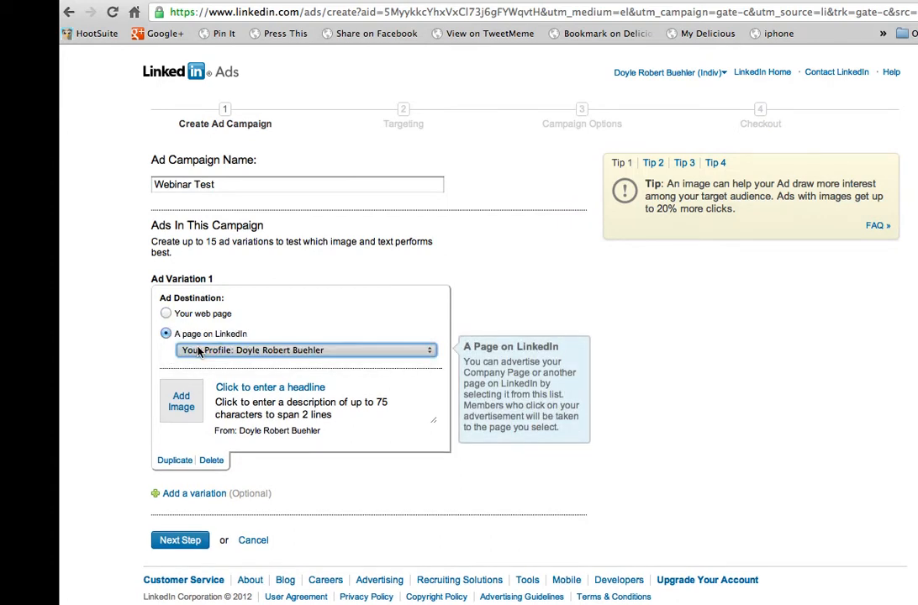
pyautogui.click(166, 315)
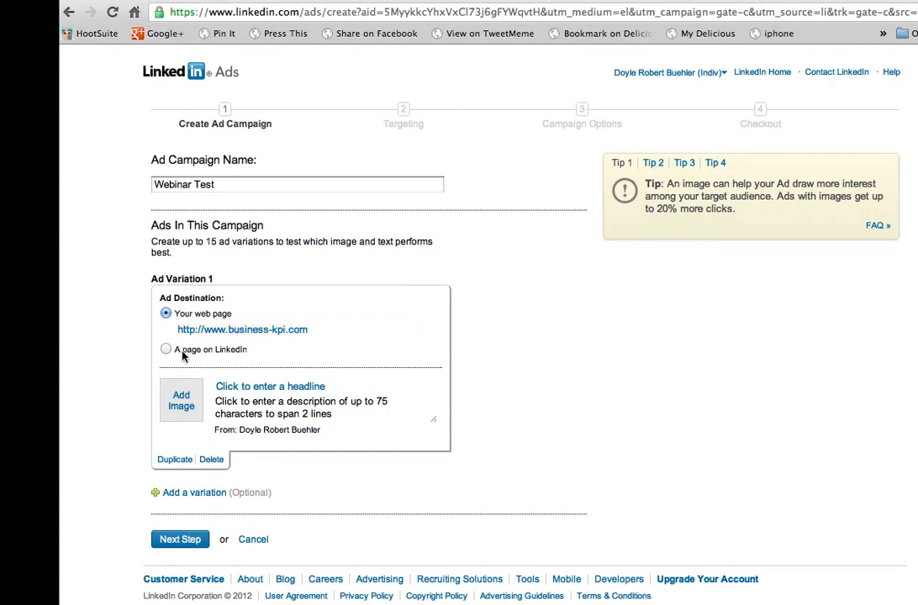
# Step: Set the headline of Ad Variation 1 to "Learn Webinar Skills Now"
pyautogui.click(280, 389)
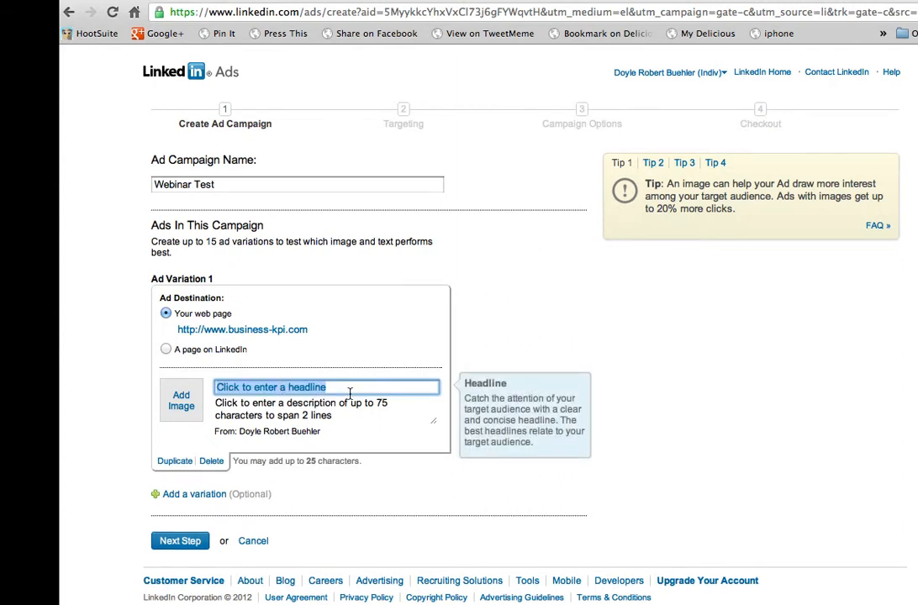
pyautogui.write('Le')
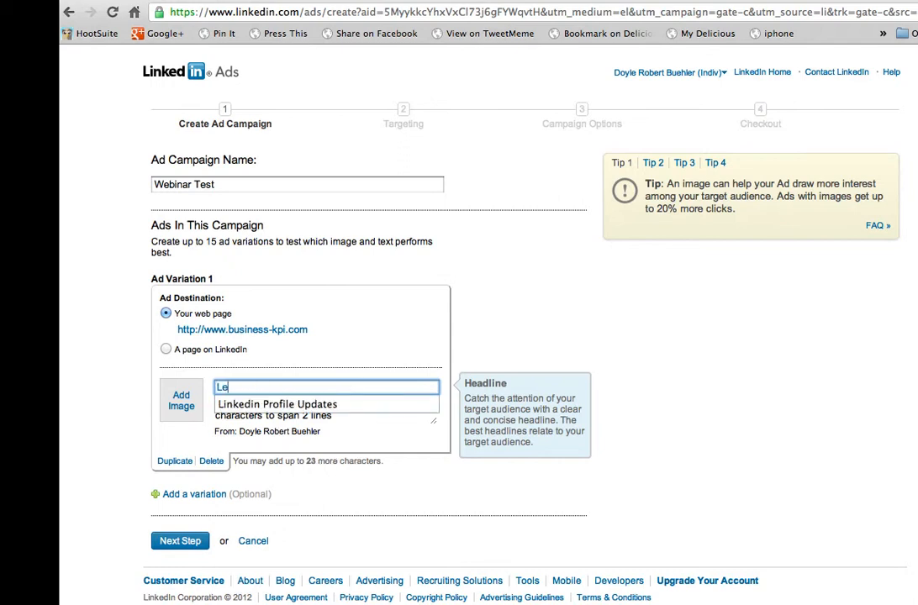
pyautogui.write('arn Web')
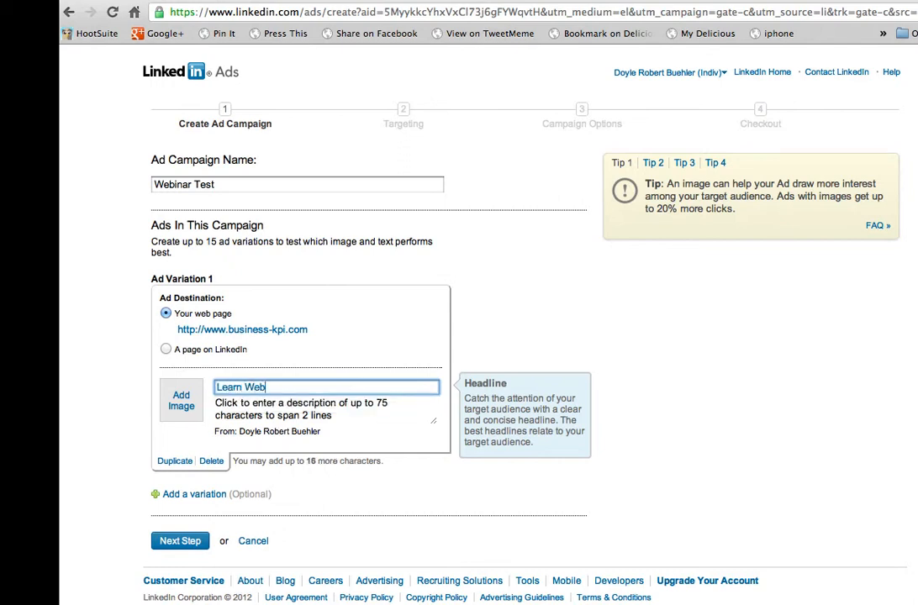
pyautogui.write('inar Skills Now')
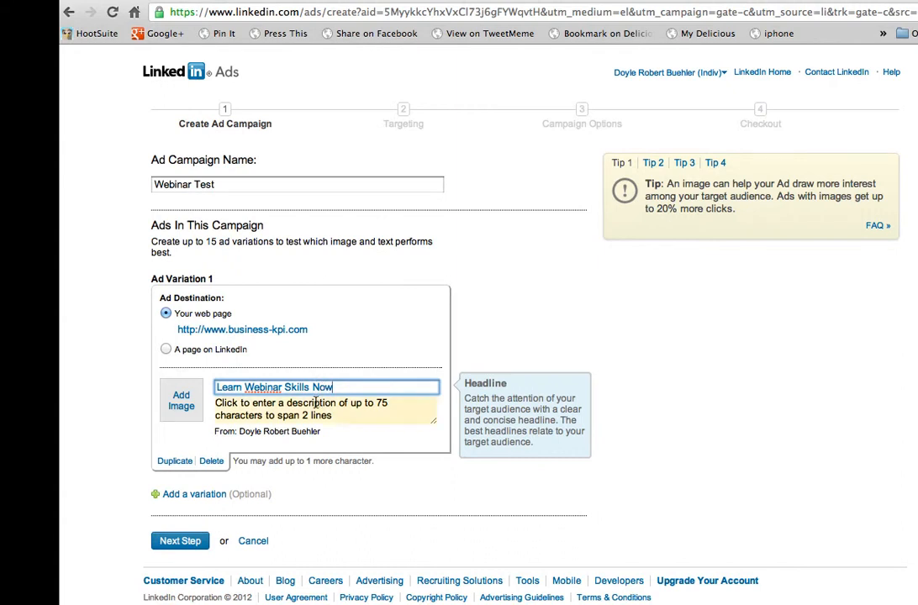
# Step: Write the ad description "View the webinar that you need to know to grow your business. Click Now."
pyautogui.click(333, 416)
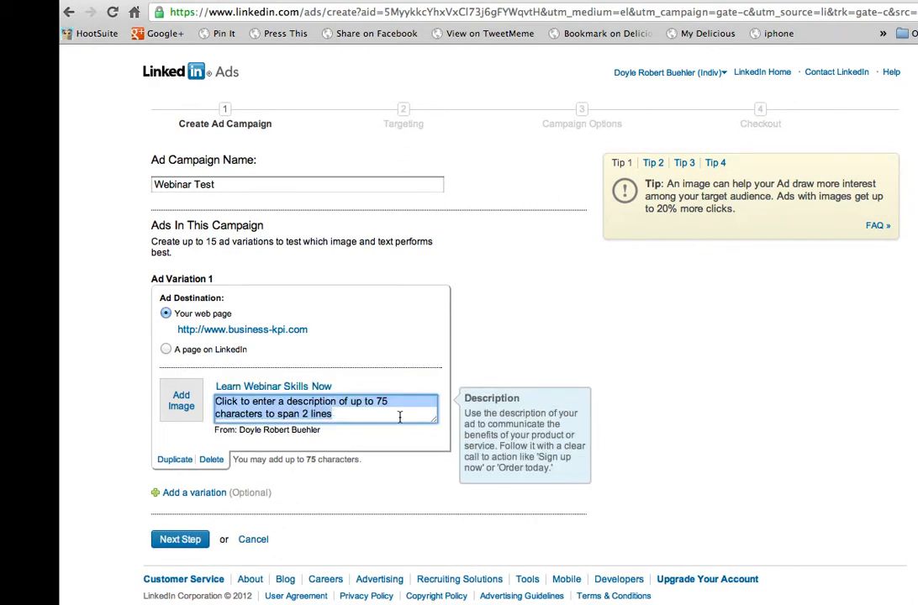
pyautogui.write('View the webinar')
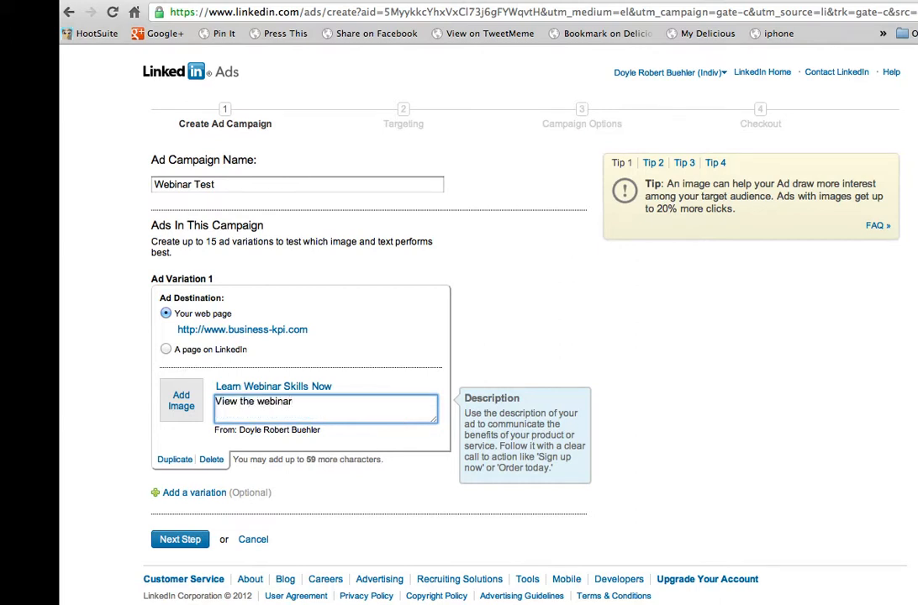
pyautogui.write('that you need to know')
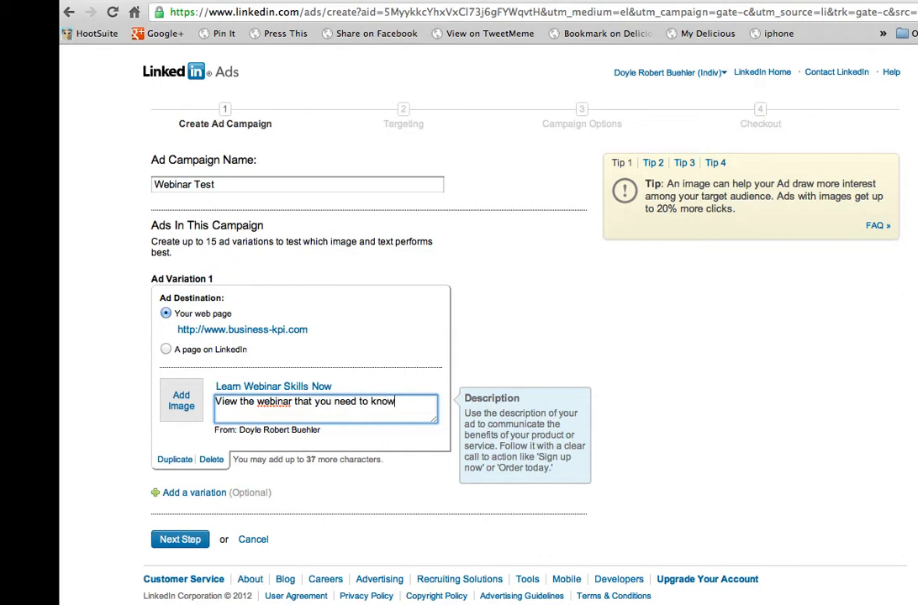
pyautogui.write(' to grow your business')
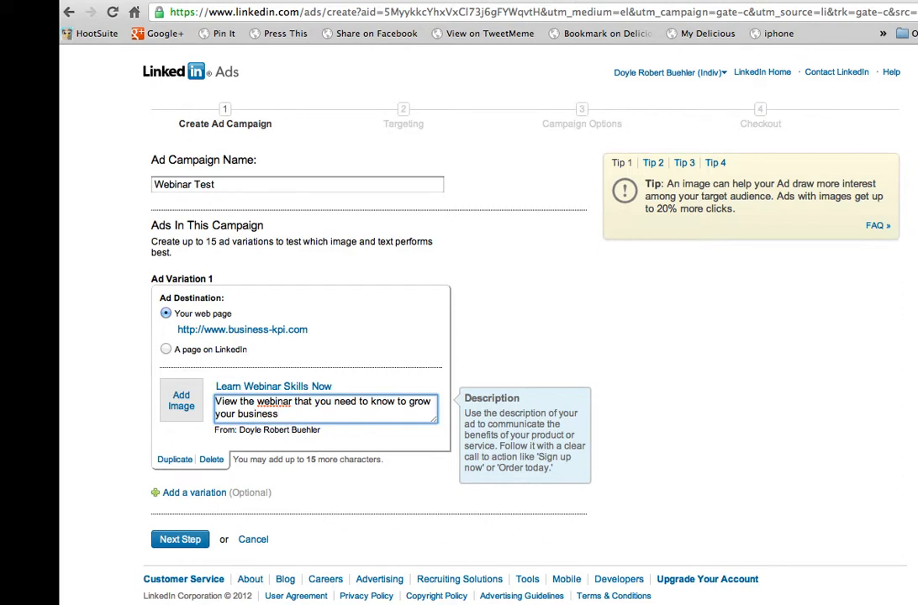
pyautogui.write('. Click No')
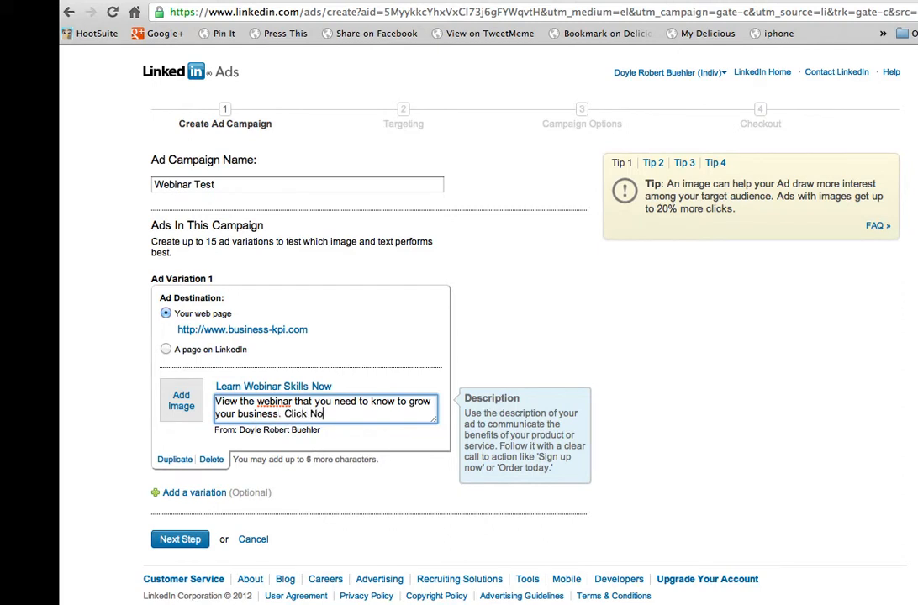
pyautogui.write('w.')
# Step: Capitalize the first letters of "The", "Webinar" and "That" in the ad description
pyautogui.click(244, 402)
pyautogui.press('BackSpace')
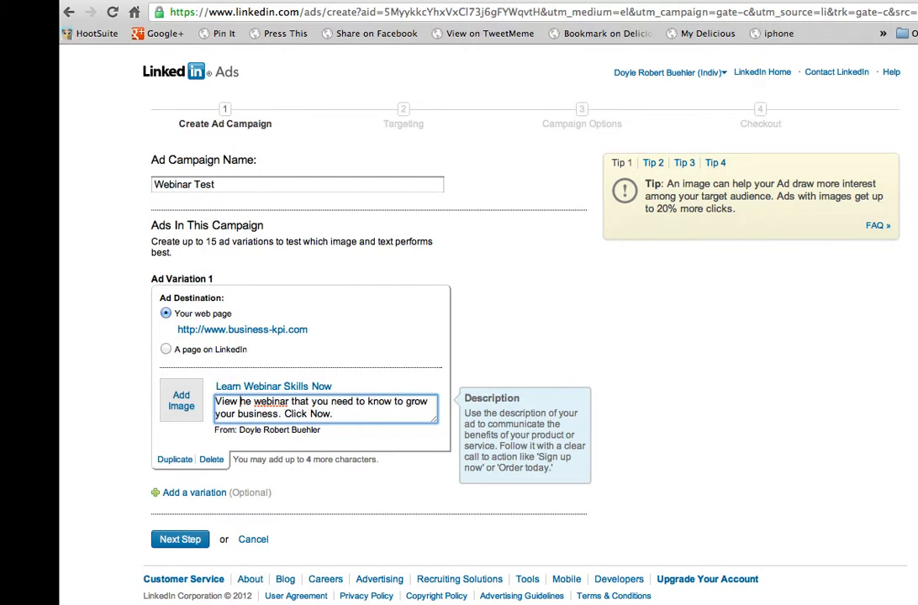
pyautogui.write('T')
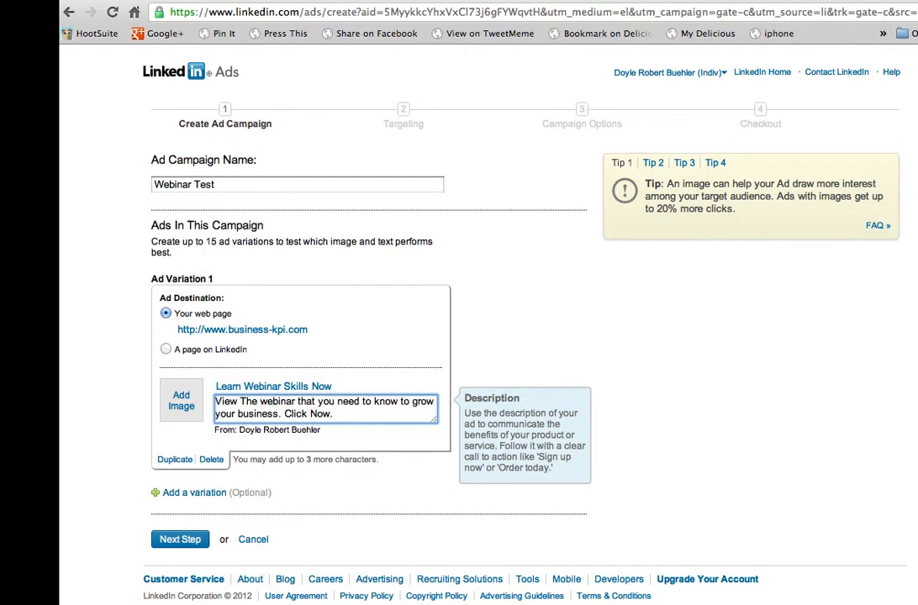
pyautogui.click(261, 402)
pyautogui.press('BackSpace')
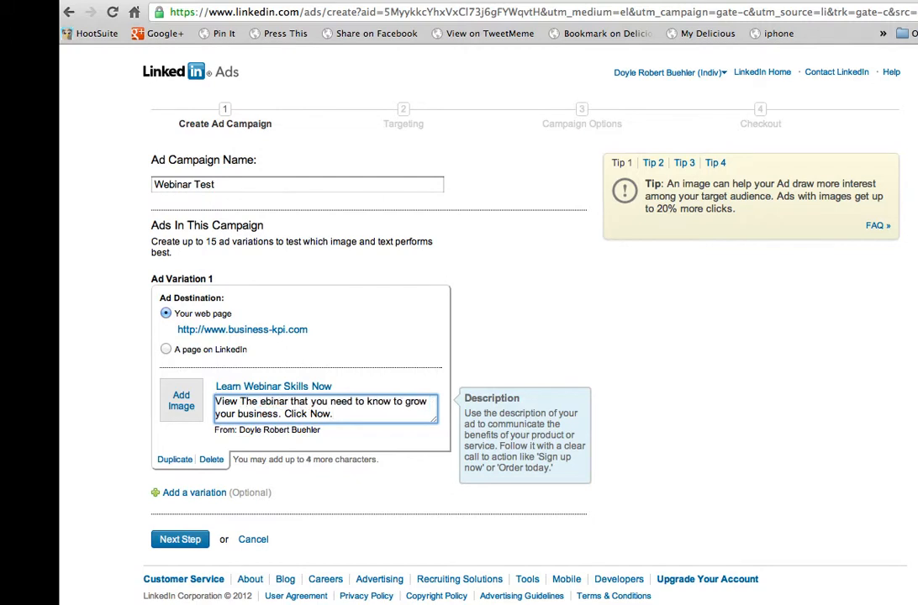
pyautogui.write('W')
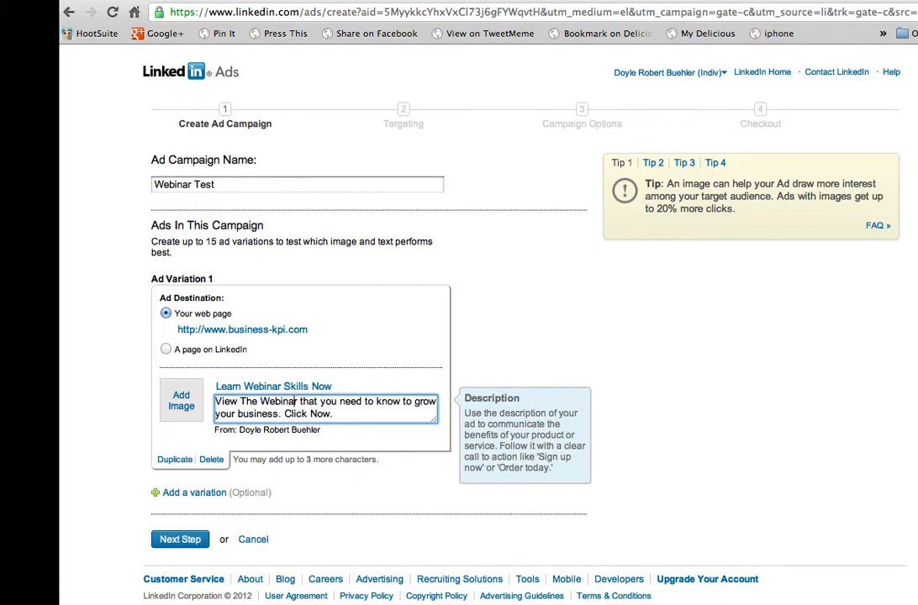
pyautogui.click(301, 402)
pyautogui.press('BackSpace')
pyautogui.write('T')
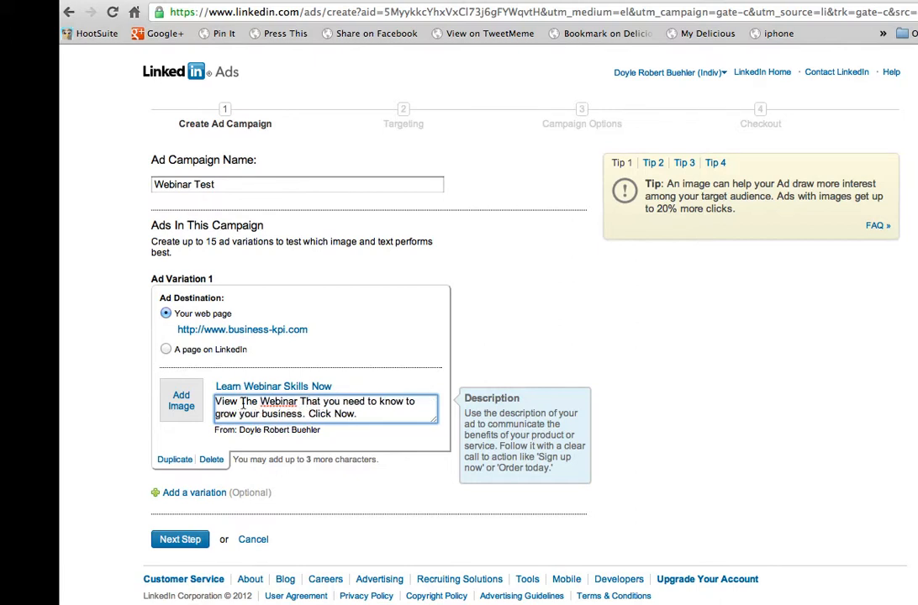
# Step: Capitalize the first letters of the words "You Need To Know To" in the ad description
pyautogui.click(329, 401)
pyautogui.press('BackSpace')
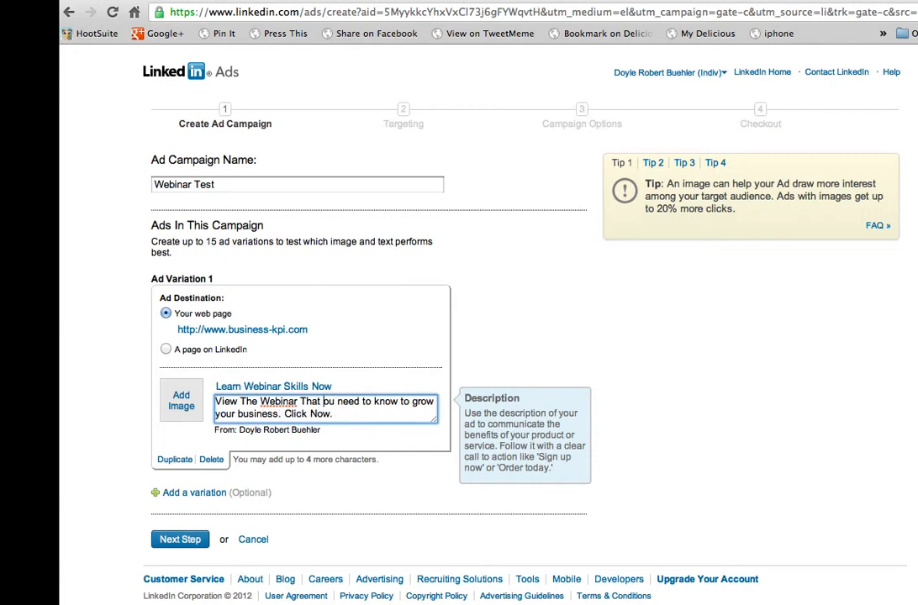
pyautogui.write('Y')
pyautogui.click(347, 402)
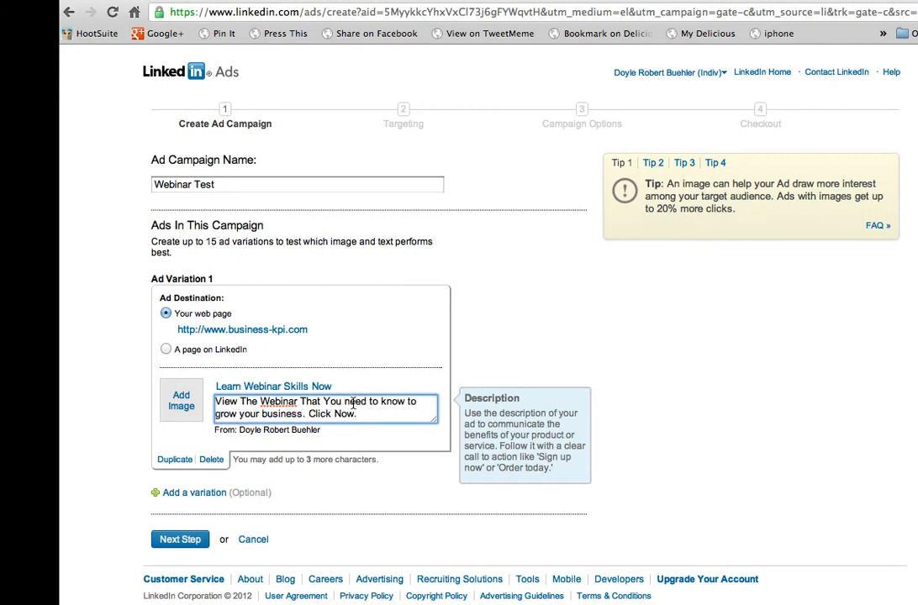
pyautogui.press('BackSpace')
pyautogui.write('Need ')
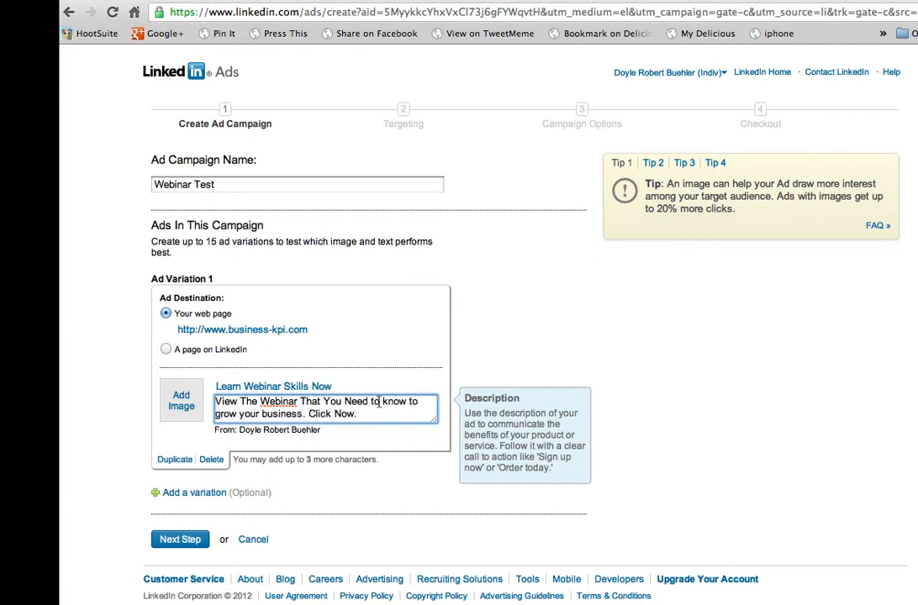
pyautogui.write('T')
pyautogui.press('Right')
pyautogui.press('Right')
pyautogui.press('Right')
pyautogui.press('BackSpace')
pyautogui.write('K')
pyautogui.press('Right')
pyautogui.press('Right')
pyautogui.press('Right')
pyautogui.press('Right')
pyautogui.press('Right')
pyautogui.press('Right')
pyautogui.press('BackSpace')
pyautogui.write('T')
# Step: Capitalize the first letters of "Grow Your Business" in the ad description
pyautogui.click(220, 412)
pyautogui.press('BackSpace')
pyautogui.write('G')
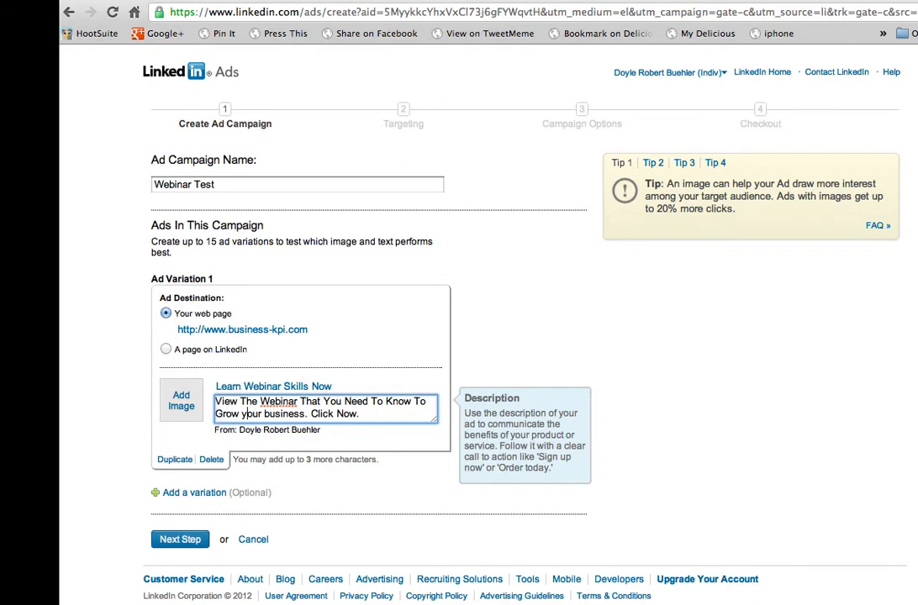
pyautogui.click(247, 412)
pyautogui.press('BackSpace')
pyautogui.write('G')
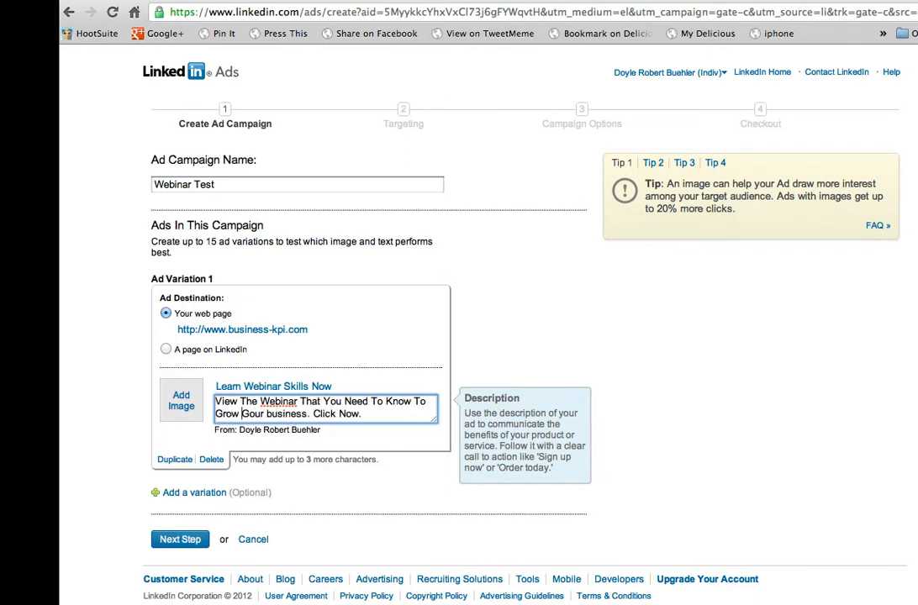
pyautogui.press('BackSpace')
pyautogui.write('Y')
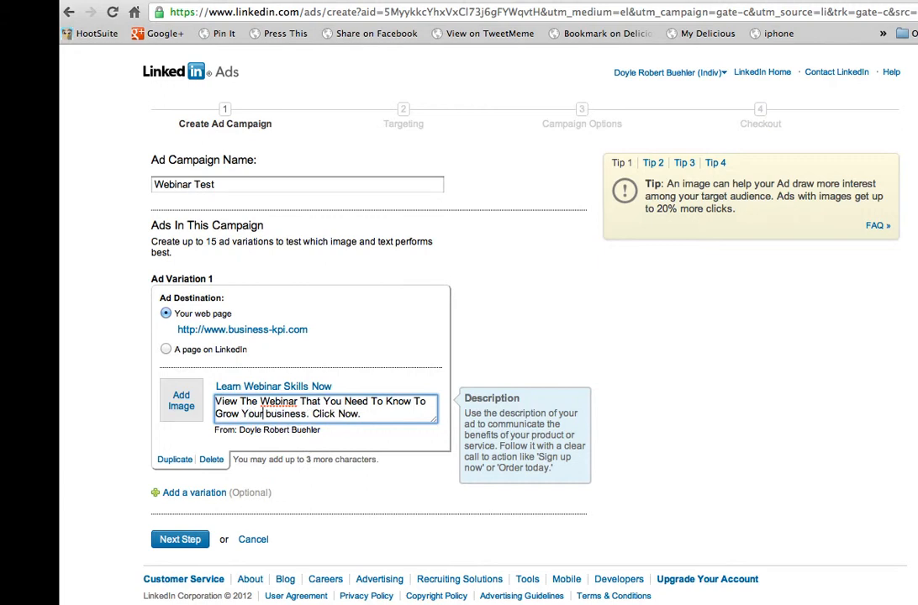
pyautogui.click(271, 413)
pyautogui.press('BackSpace')
pyautogui.write('B')
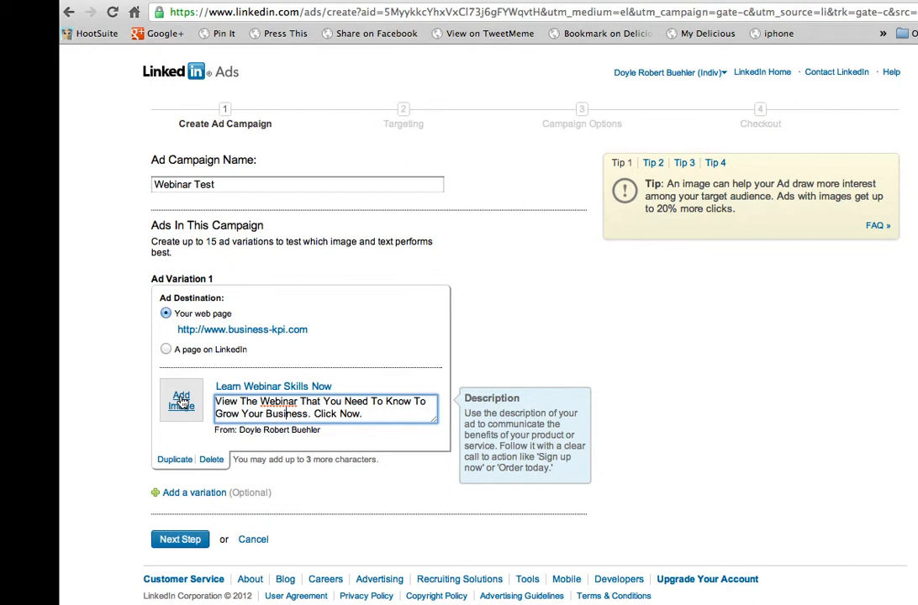
# Step: Add the yellow "Keep Going" sign image from the Images folder to the ad and continue to the targeting settings
pyautogui.moveTo(363, 414); pyautogui.dragTo(216, 389)
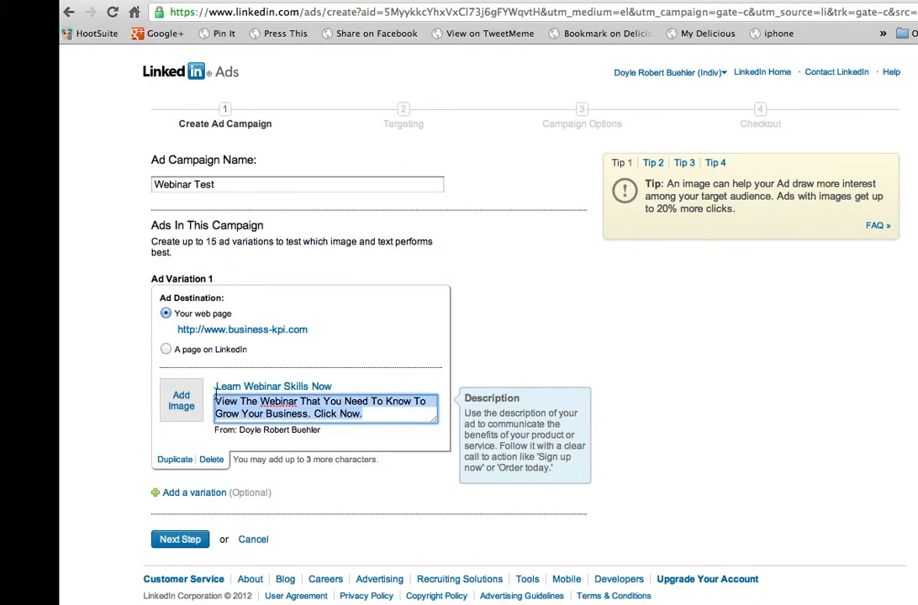
pyautogui.click(181, 401)
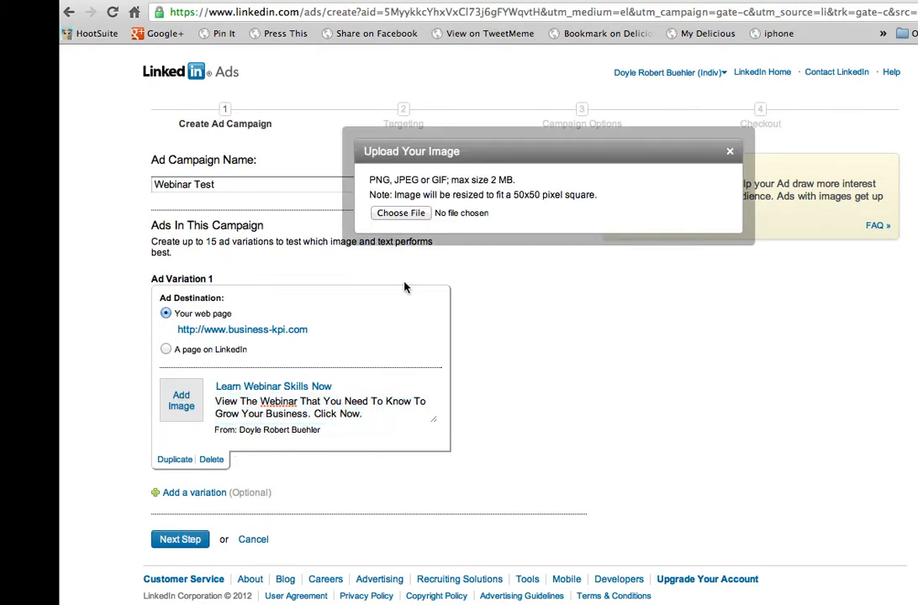
pyautogui.click(396, 215)
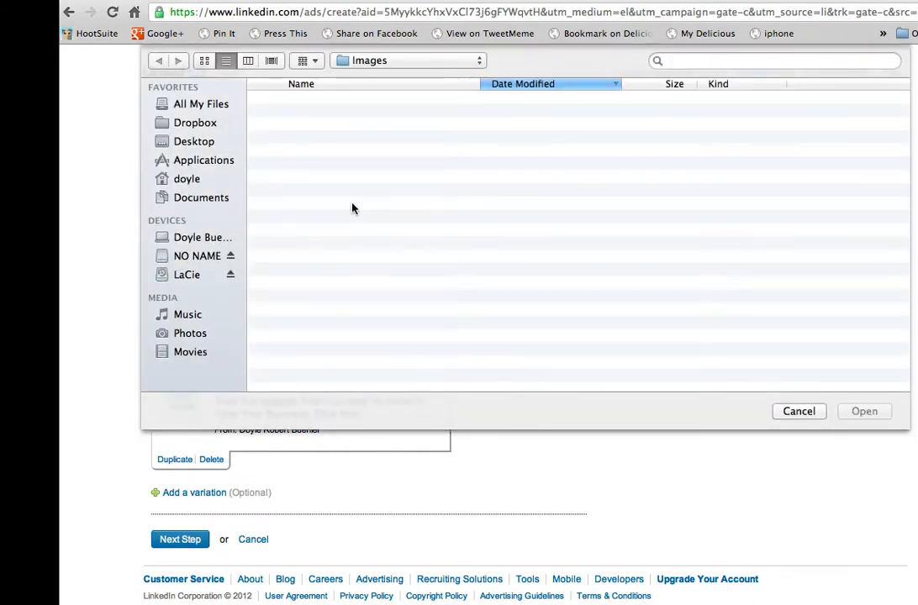
pyautogui.click(204, 63)
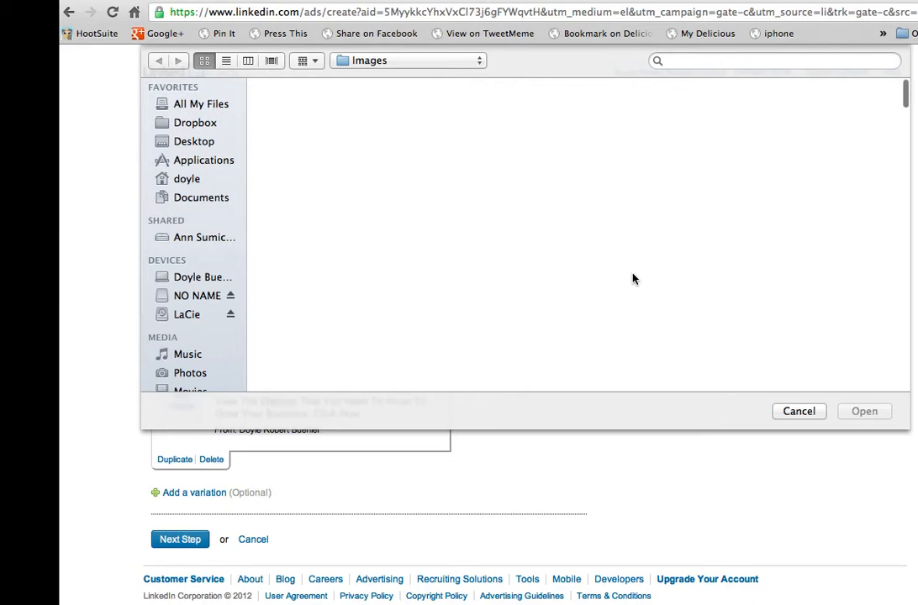
pyautogui.scroll(-3, 633, 279)
pyautogui.scroll(-5, 633, 279)
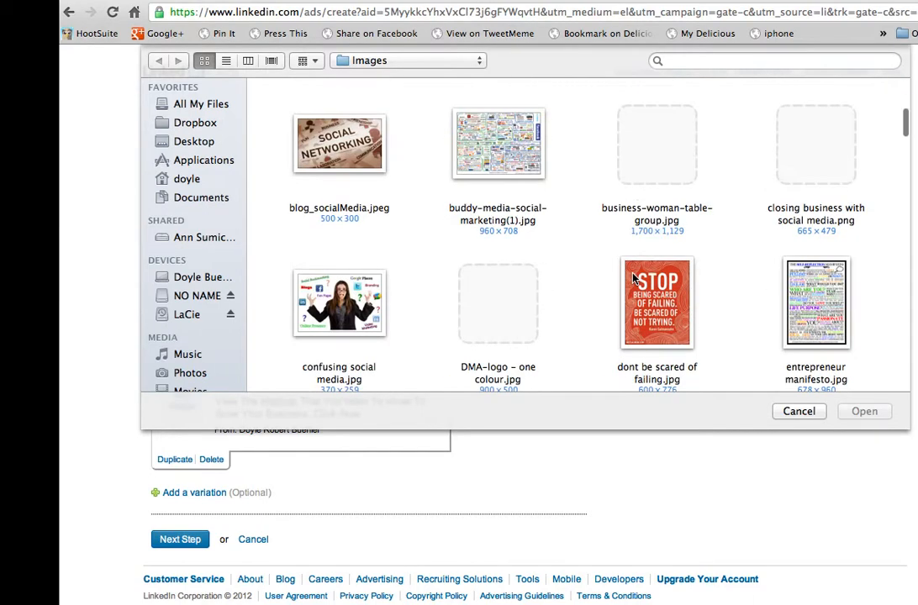
pyautogui.scroll(-5, 633, 279)
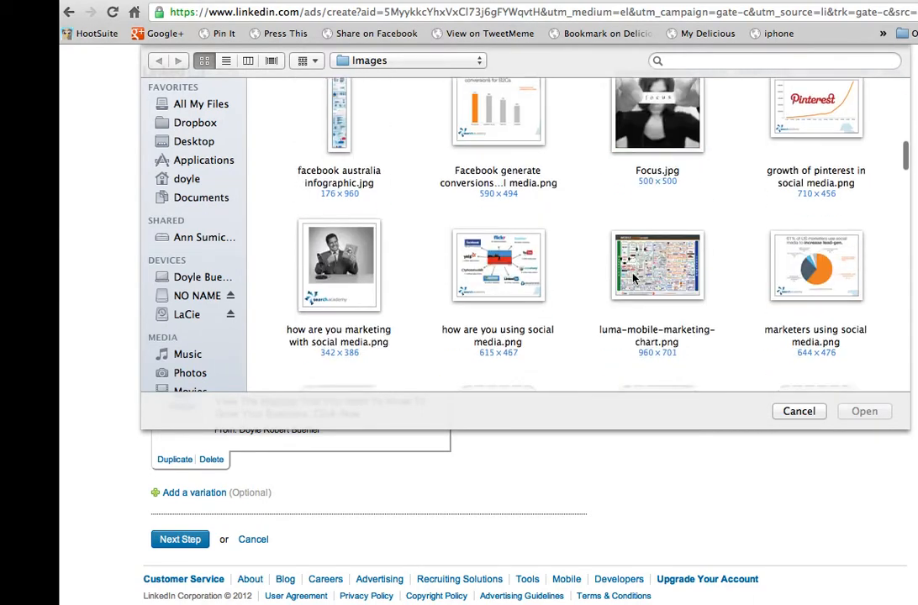
pyautogui.scroll(-4, 633, 279)
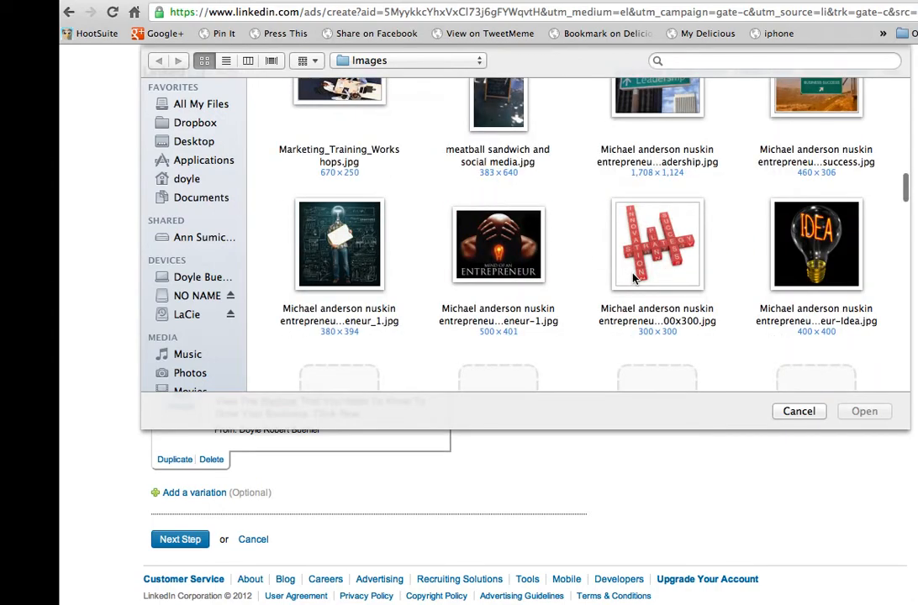
pyautogui.click(519, 246)
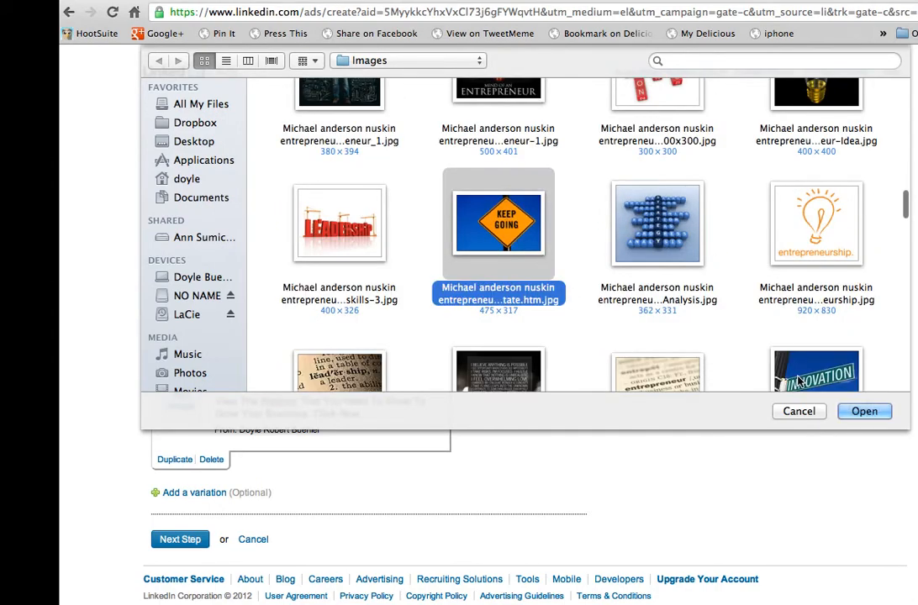
pyautogui.click(864, 411)
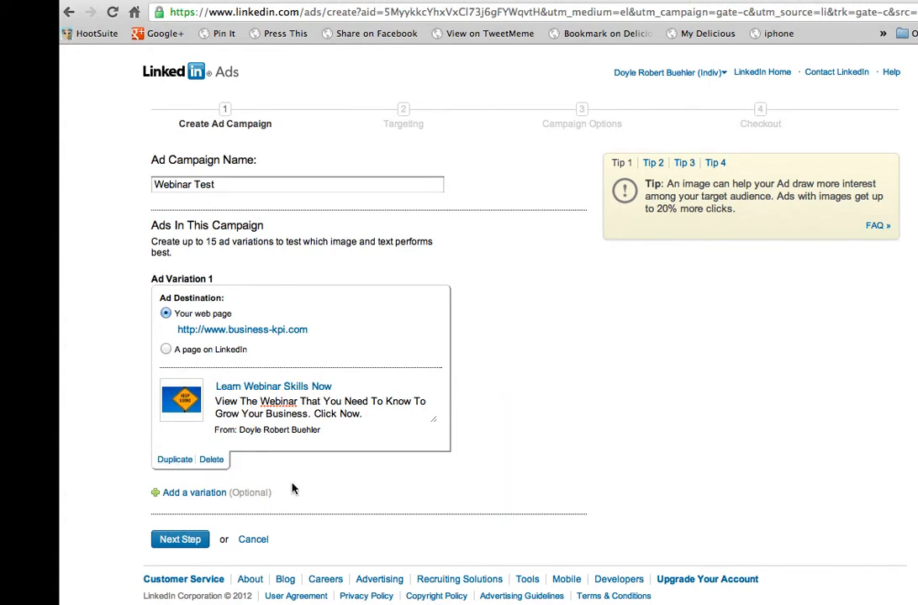
pyautogui.click(178, 541)
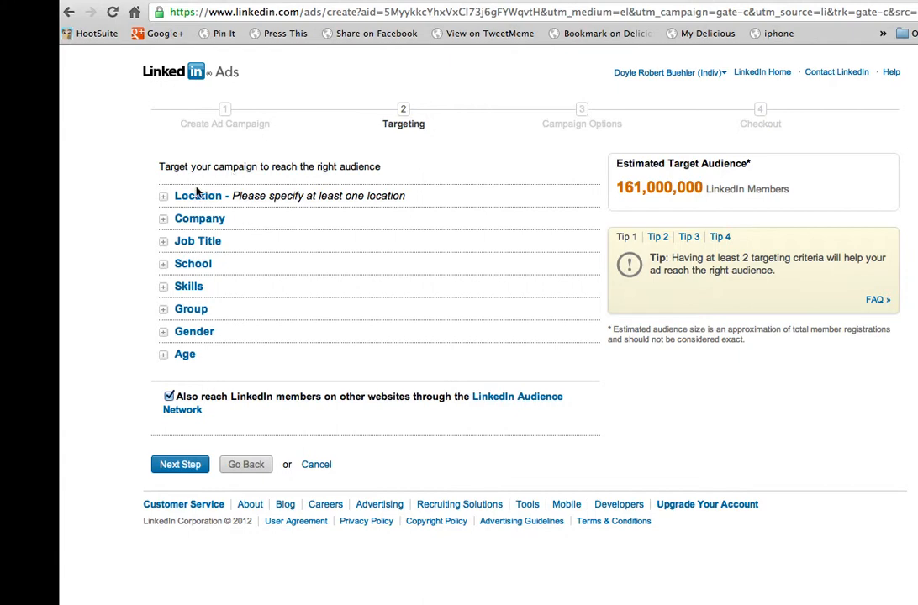
# Step: Target the campaign location to all of Australia within Oceania
pyautogui.click(163, 196)
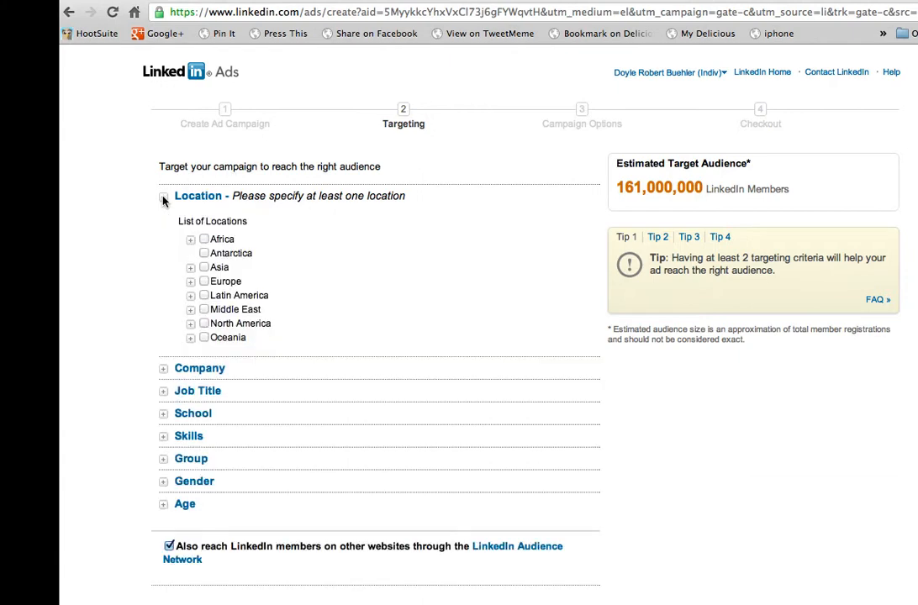
pyautogui.click(203, 337)
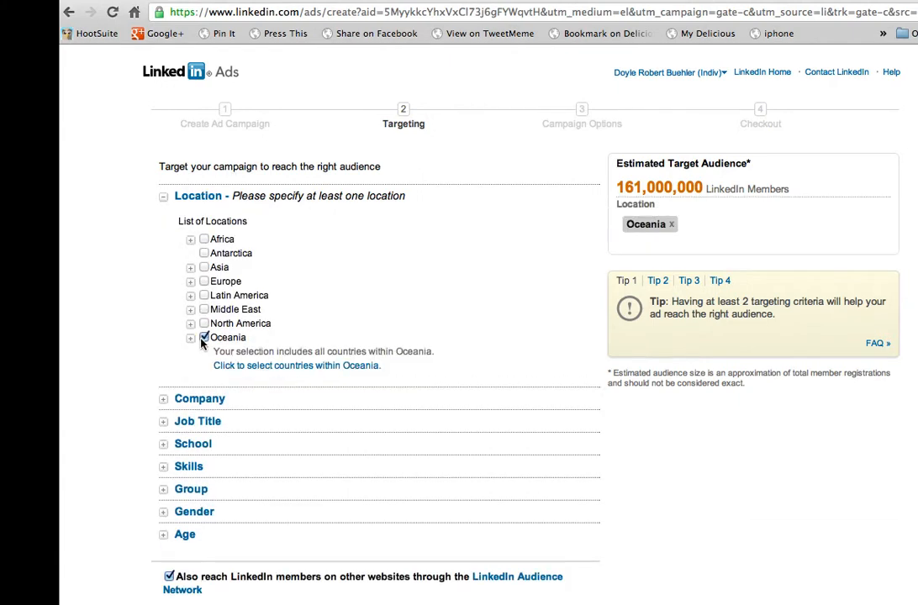
pyautogui.click(262, 366)
pyautogui.click(218, 351)
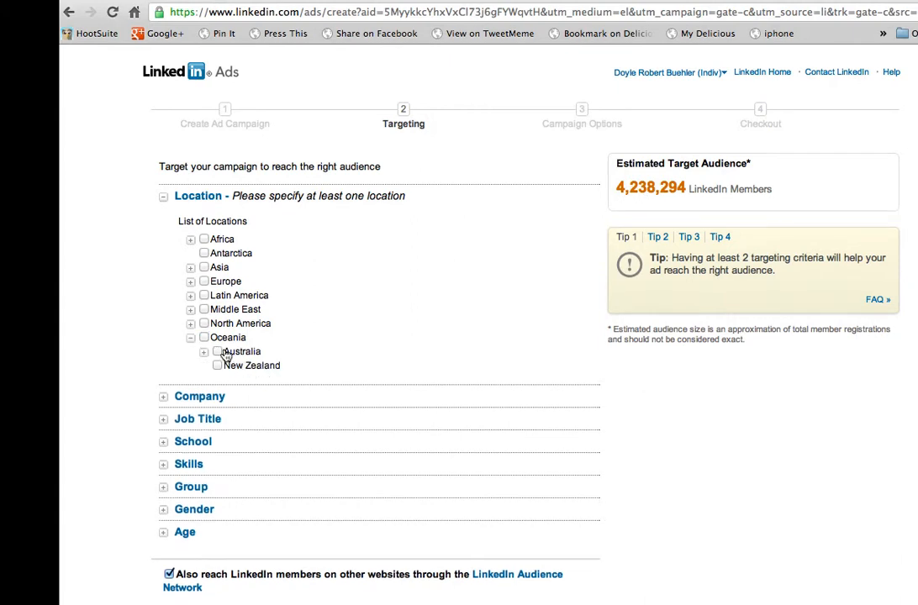
pyautogui.scroll(-1, 278, 370)
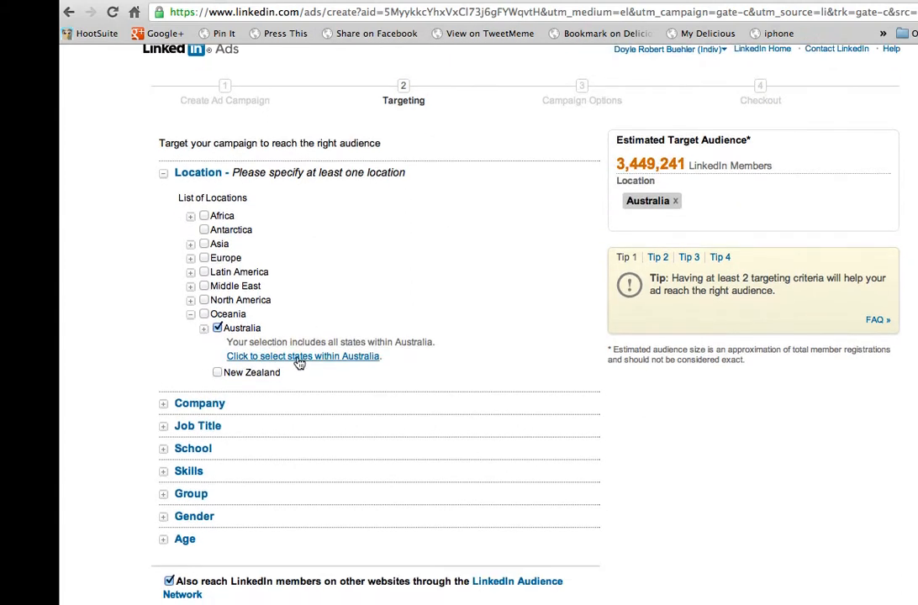
pyautogui.click(300, 360)
pyautogui.click(218, 328)
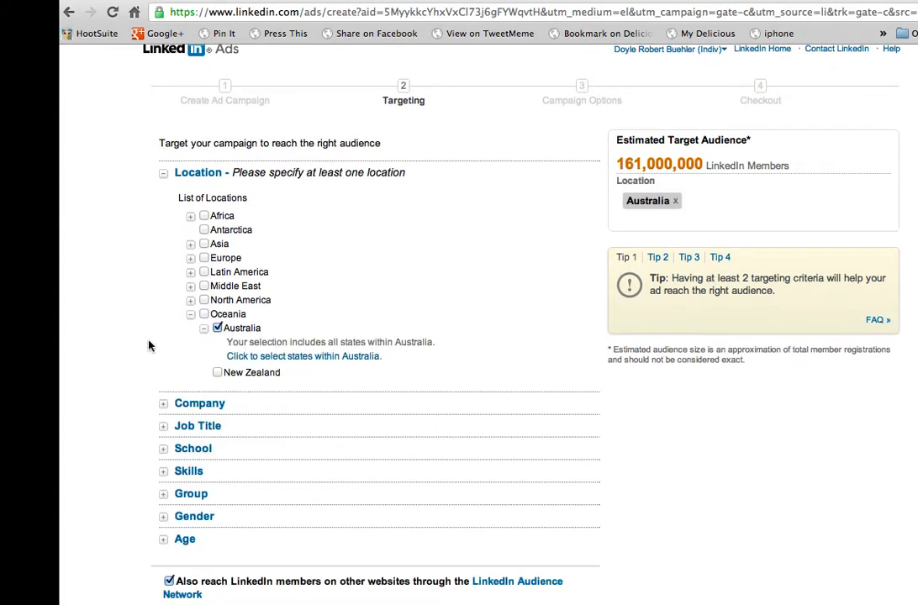
# Step: Examine the Company and Job Title targeting choices and the other available audience criteria
pyautogui.scroll(-1, 123, 348)
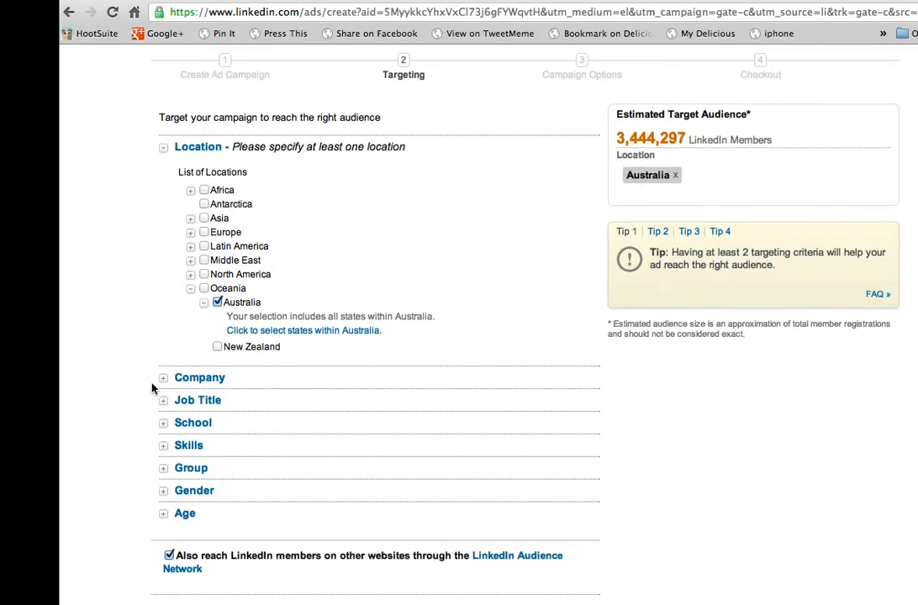
pyautogui.click(163, 378)
pyautogui.scroll(-3, 126, 370)
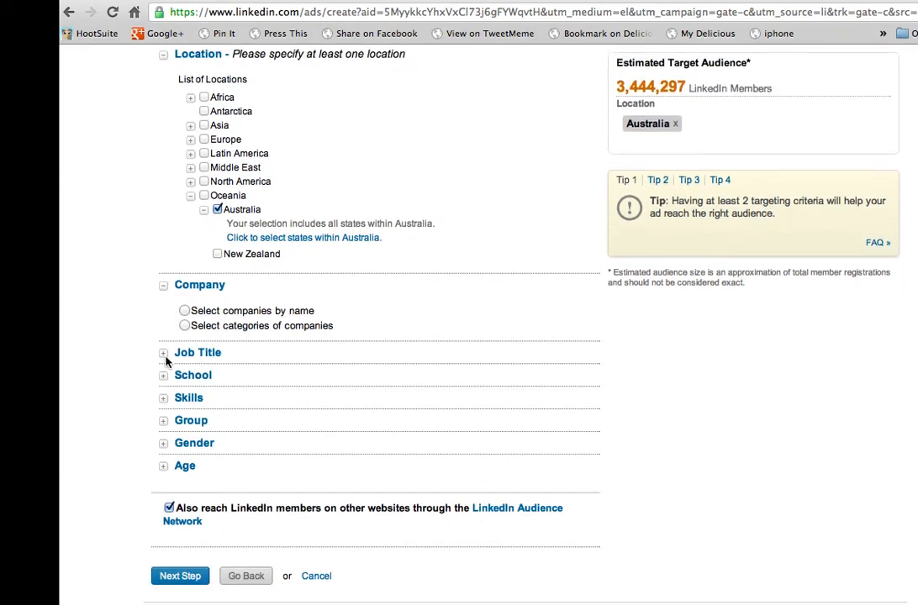
pyautogui.click(164, 354)
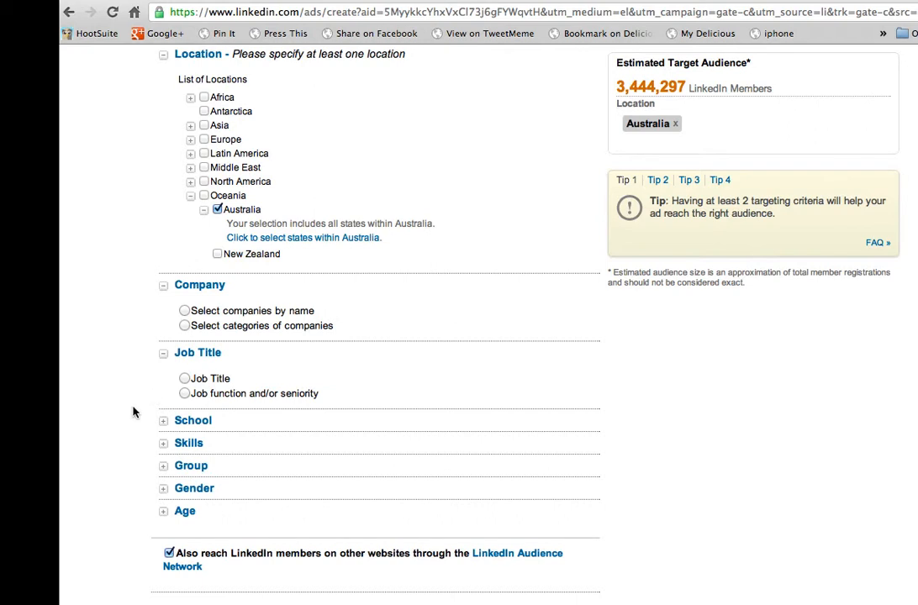
pyautogui.scroll(-2, 133, 413)
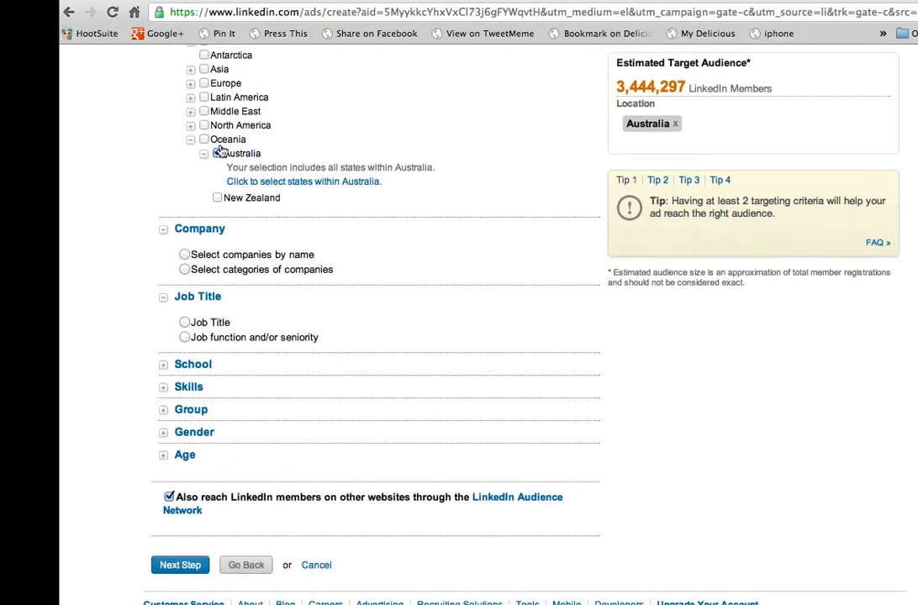
pyautogui.scroll(2, 197, 277)
pyautogui.scroll(2, 220, 284)
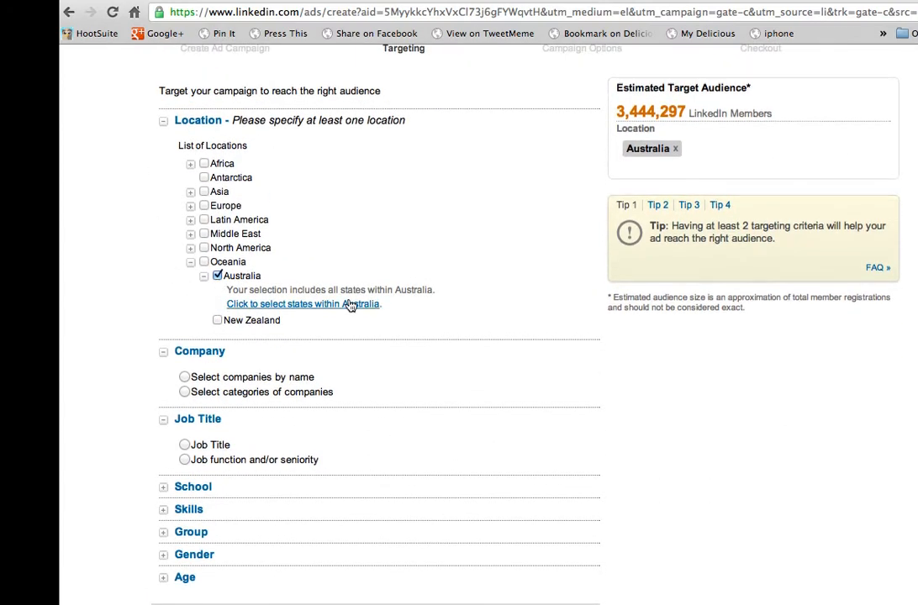
pyautogui.scroll(3, 350, 306)
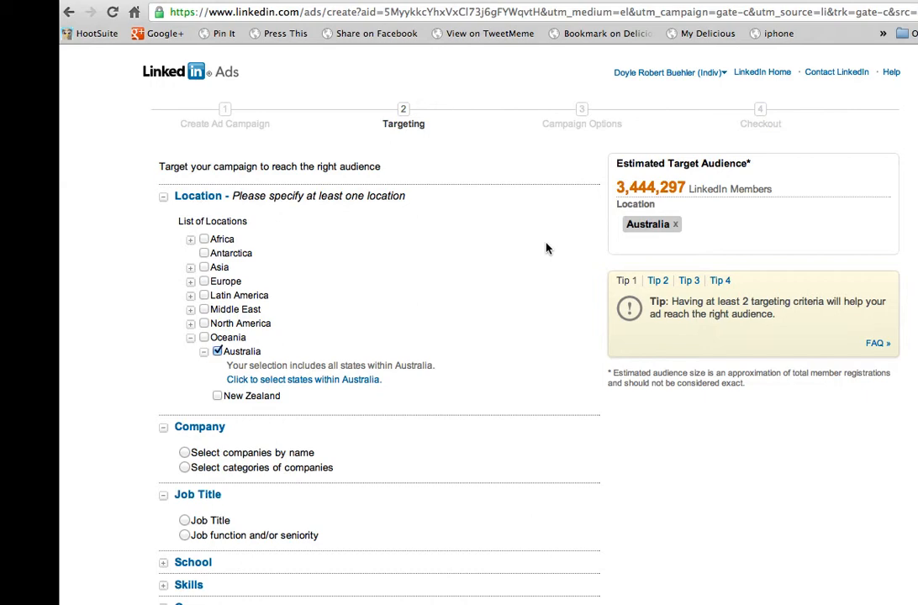
pyautogui.scroll(-5, 547, 248)
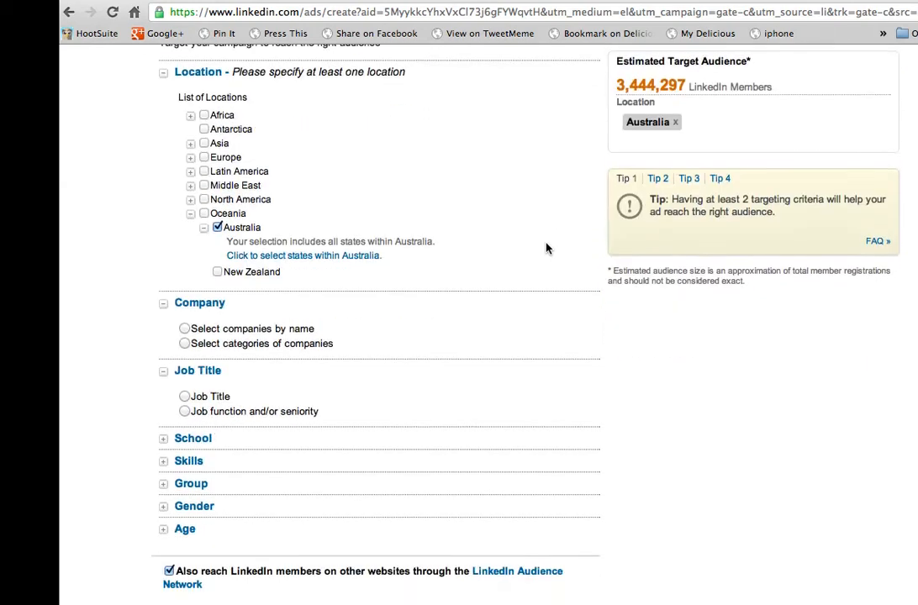
pyautogui.scroll(-1, 547, 248)
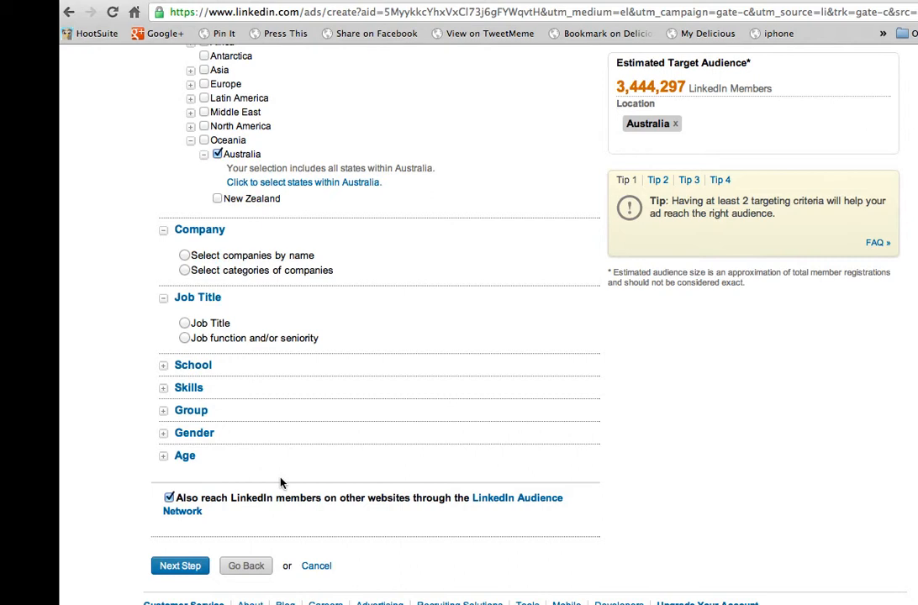
# Step: Keep the LinkedIn Audience Network reach enabled and continue to the campaign options
pyautogui.click(169, 499)
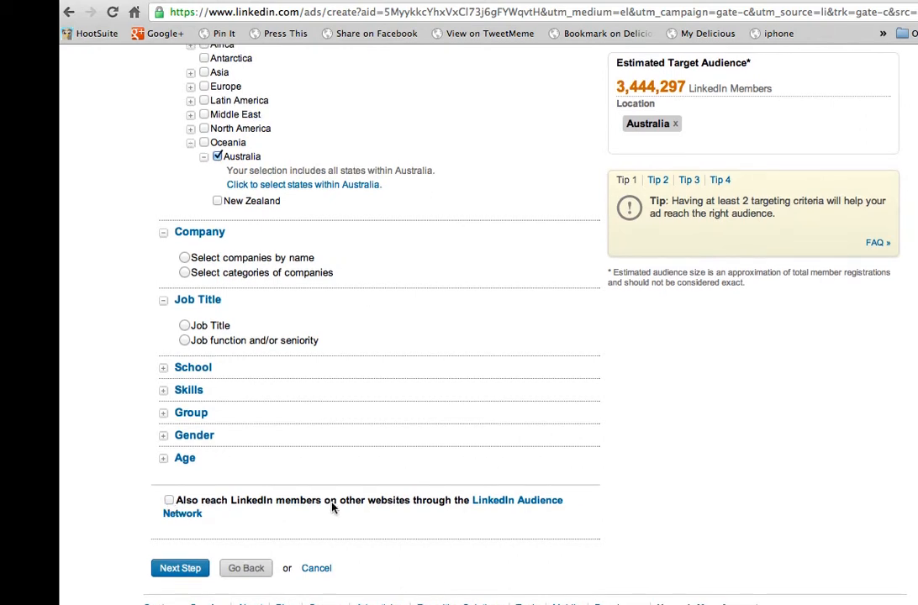
pyautogui.click(169, 500)
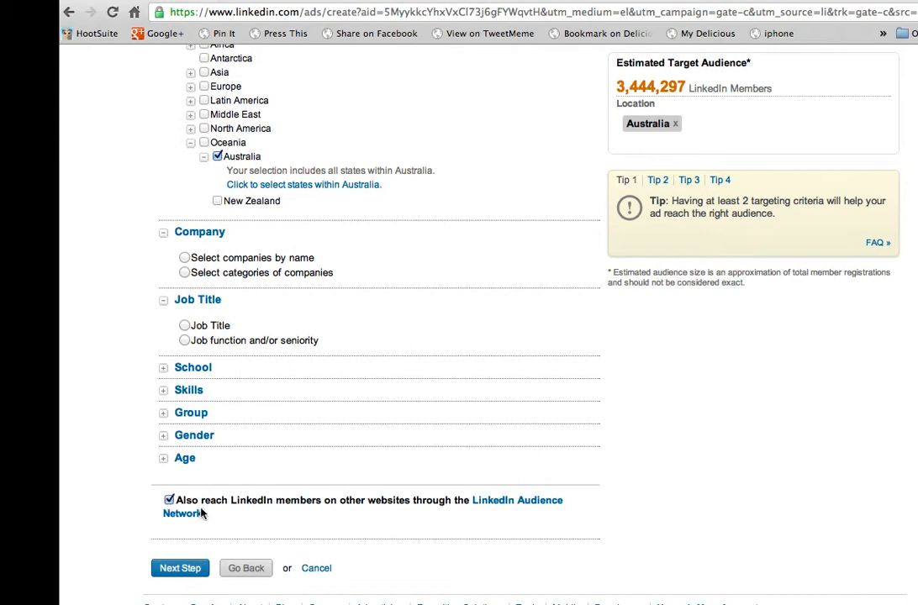
pyautogui.click(179, 569)
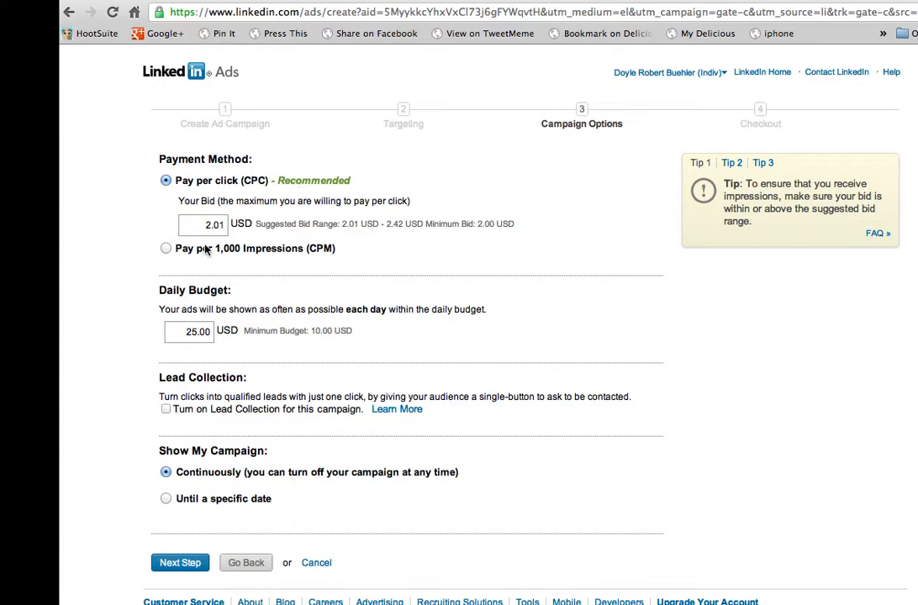
# Step: Compare the bid settings for Pay per click (CPC) and Pay per 1,000 Impressions (CPM), keeping Pay per click selected
pyautogui.moveTo(205, 226); pyautogui.dragTo(231, 224)
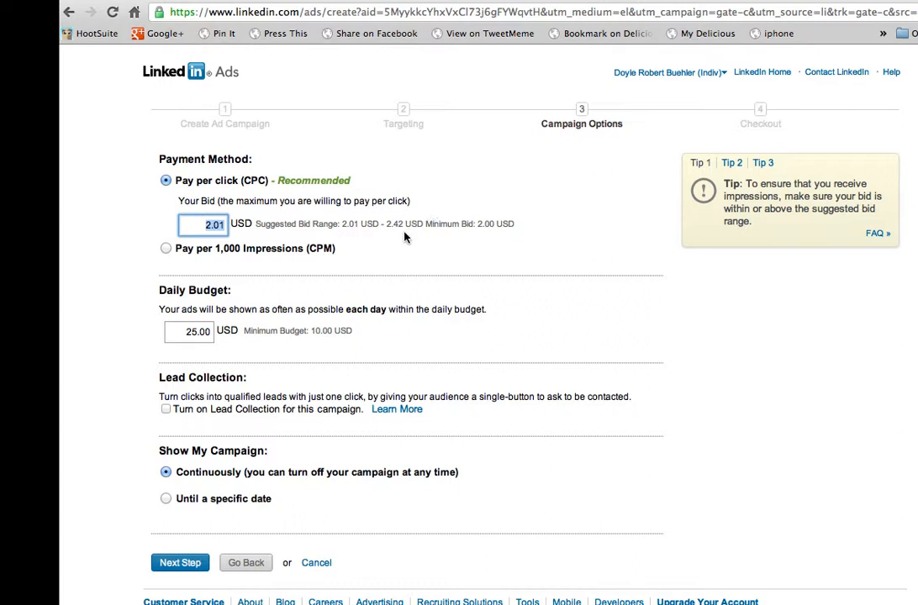
pyautogui.click(165, 248)
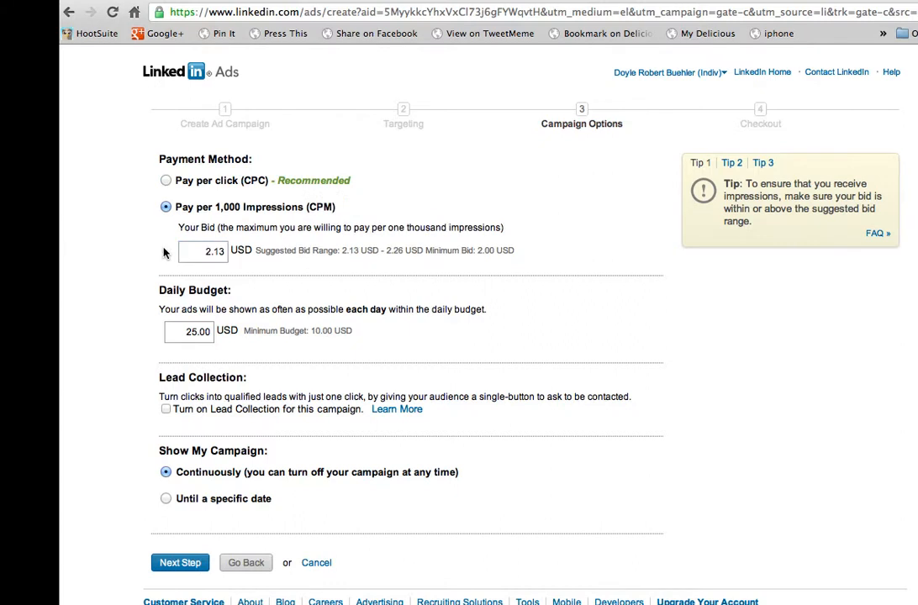
pyautogui.click(166, 182)
# Step: Turn on Lead Collection for this campaign, keeping the existing daily budget
pyautogui.click(195, 332)
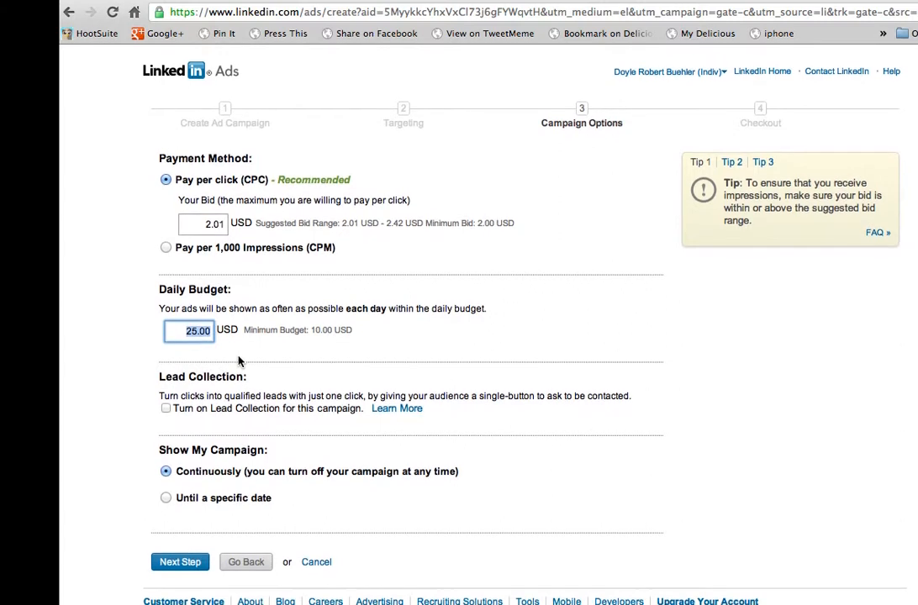
pyautogui.click(165, 410)
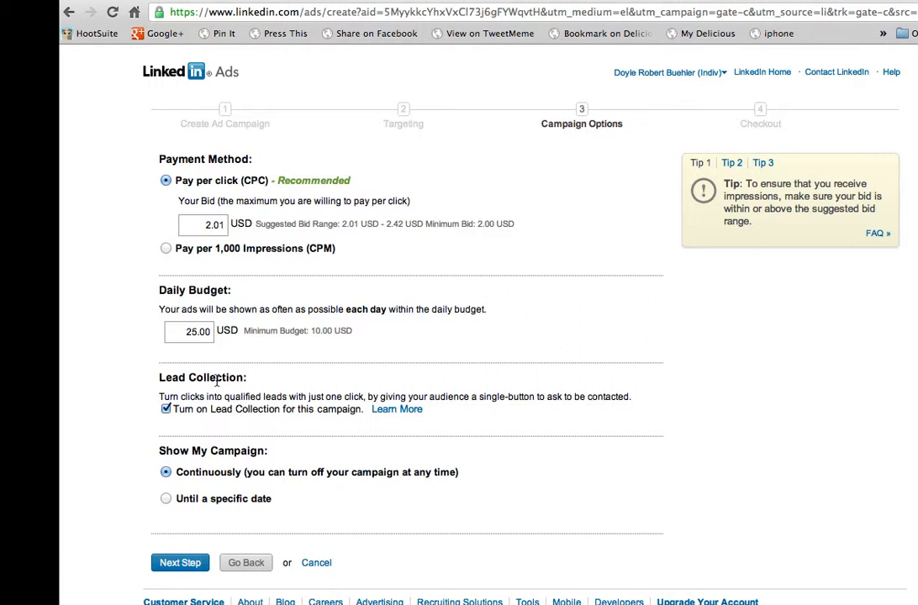
# Step: Set the campaign to show until the specific date 8/6/2012 and continue to checkout
pyautogui.click(166, 498)
pyautogui.scroll(-1, 268, 538)
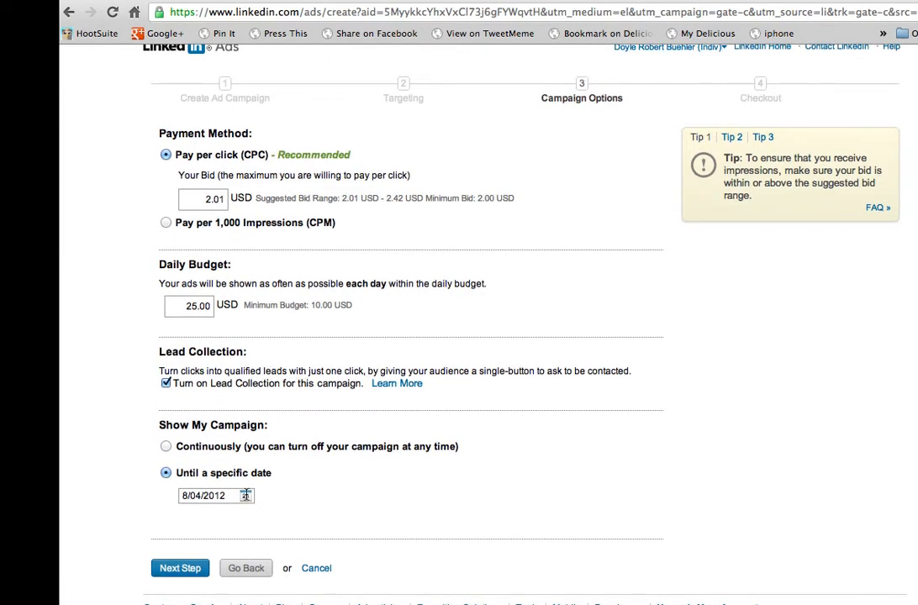
pyautogui.click(245, 497)
pyautogui.scroll(-1, 381, 485)
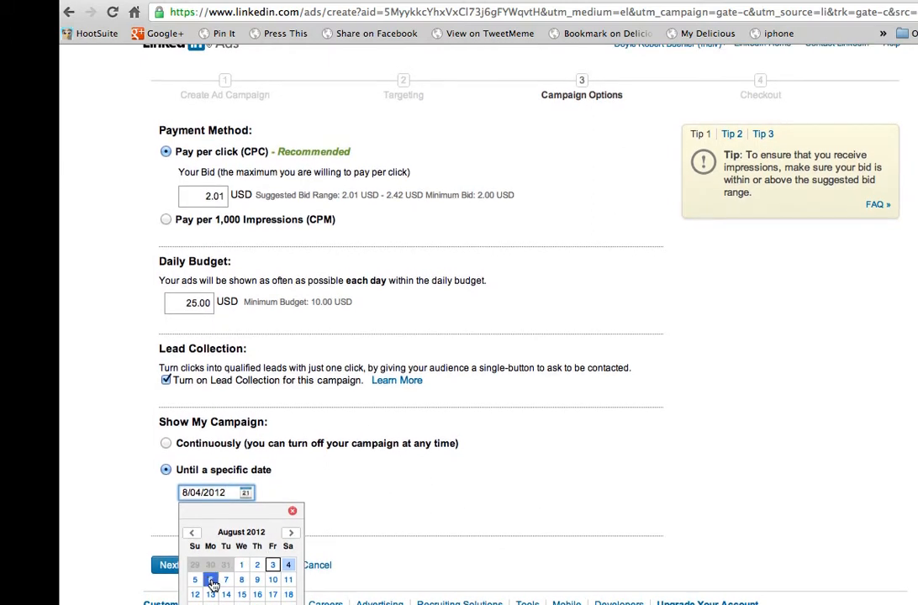
pyautogui.click(212, 582)
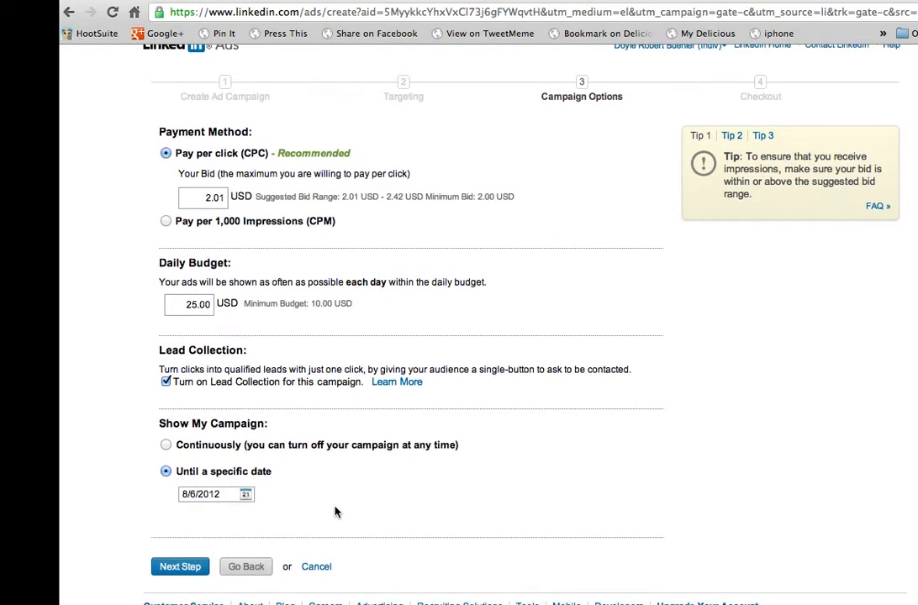
pyautogui.click(181, 570)
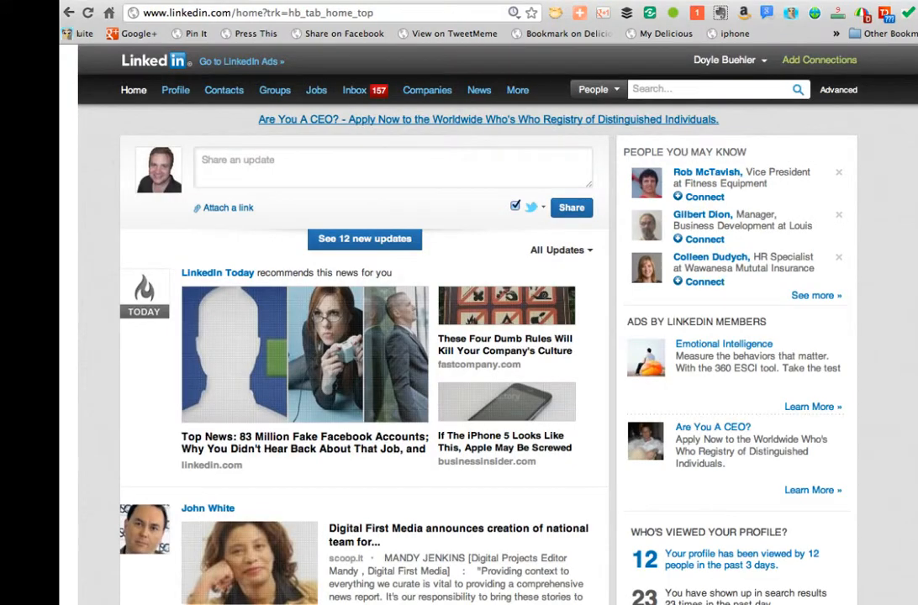
pyautogui.moveTo(178, 87)
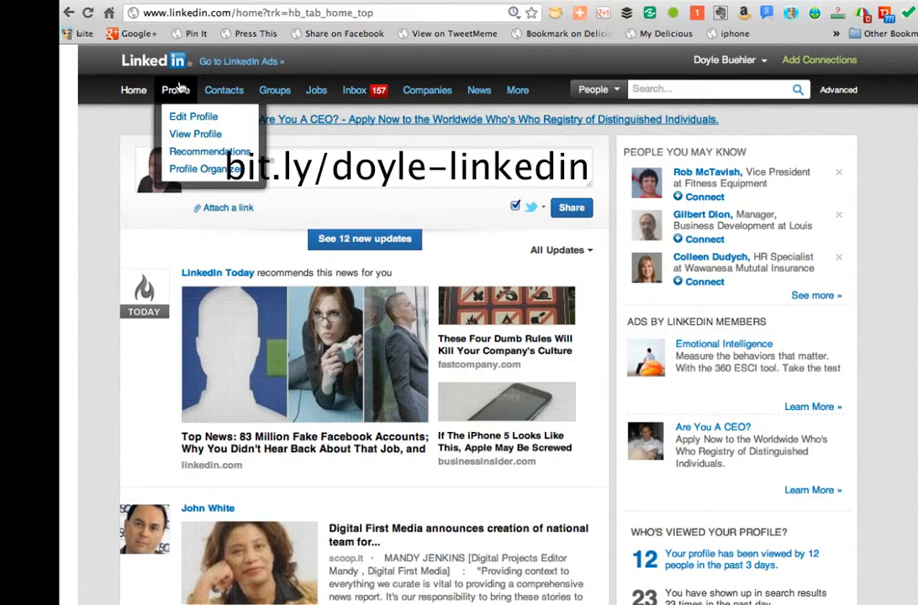